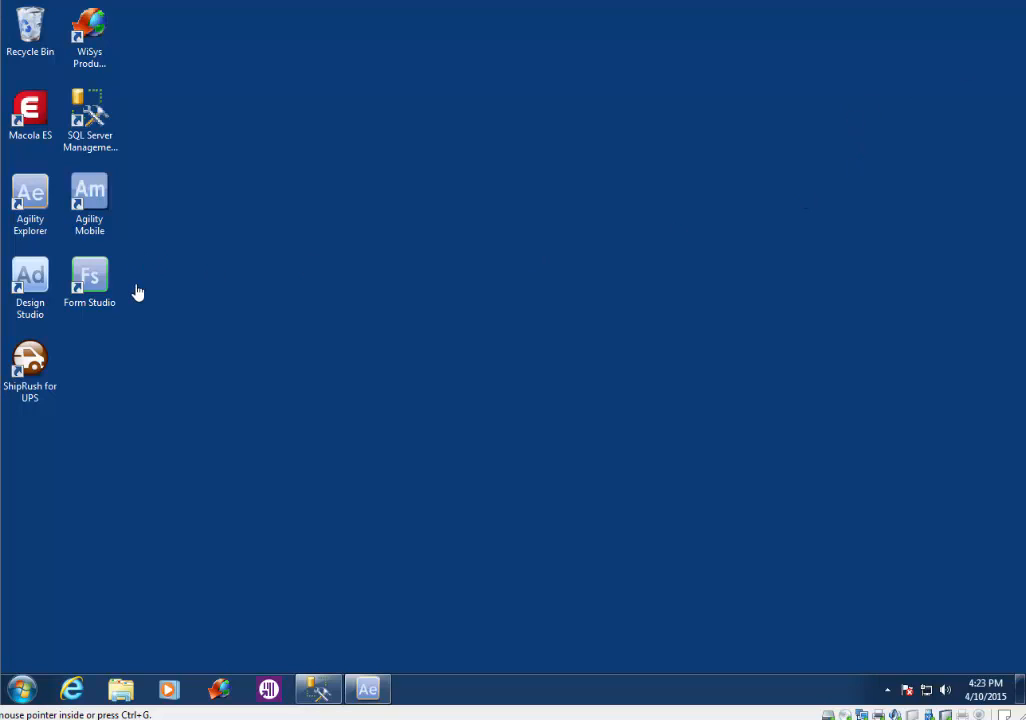
Step: Launch Form Studio and open the WiSys Form Studio Training project
{"action": "left_click", "coordinate": [101, 287]}
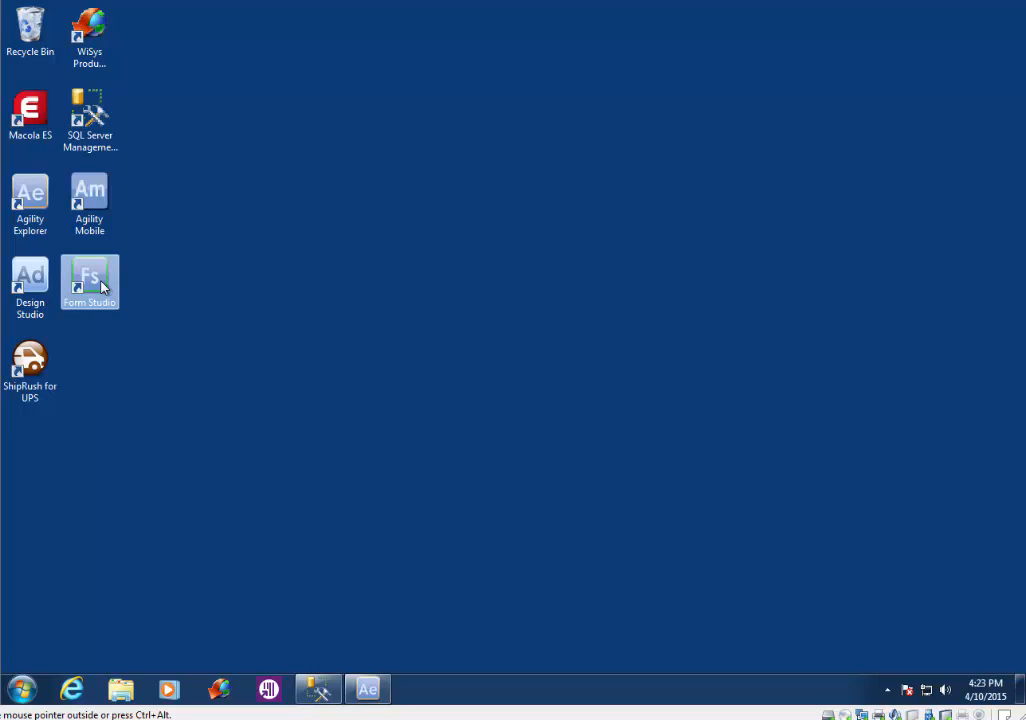
{"action": "double_click", "coordinate": [103, 287]}
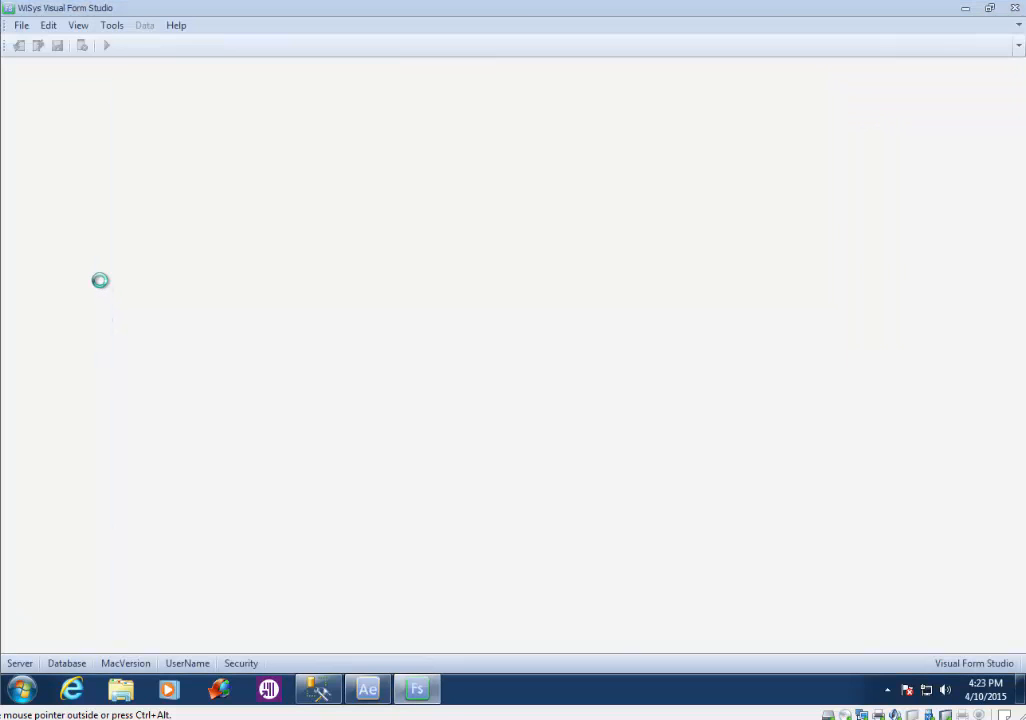
{"action": "left_click", "coordinate": [596, 451]}
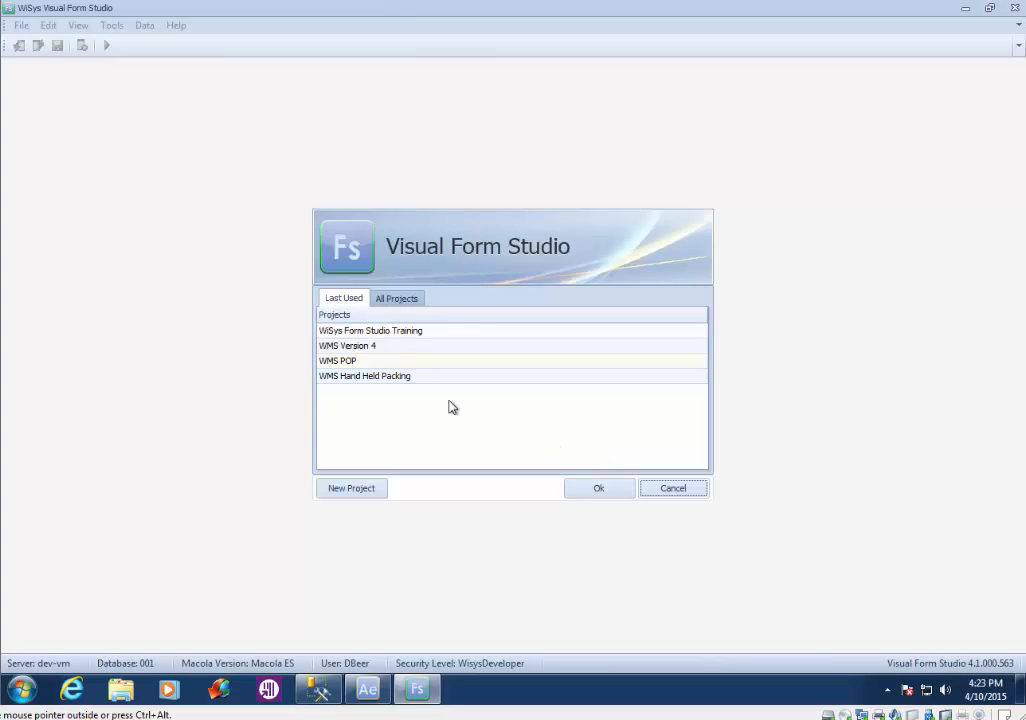
{"action": "left_click", "coordinate": [369, 333]}
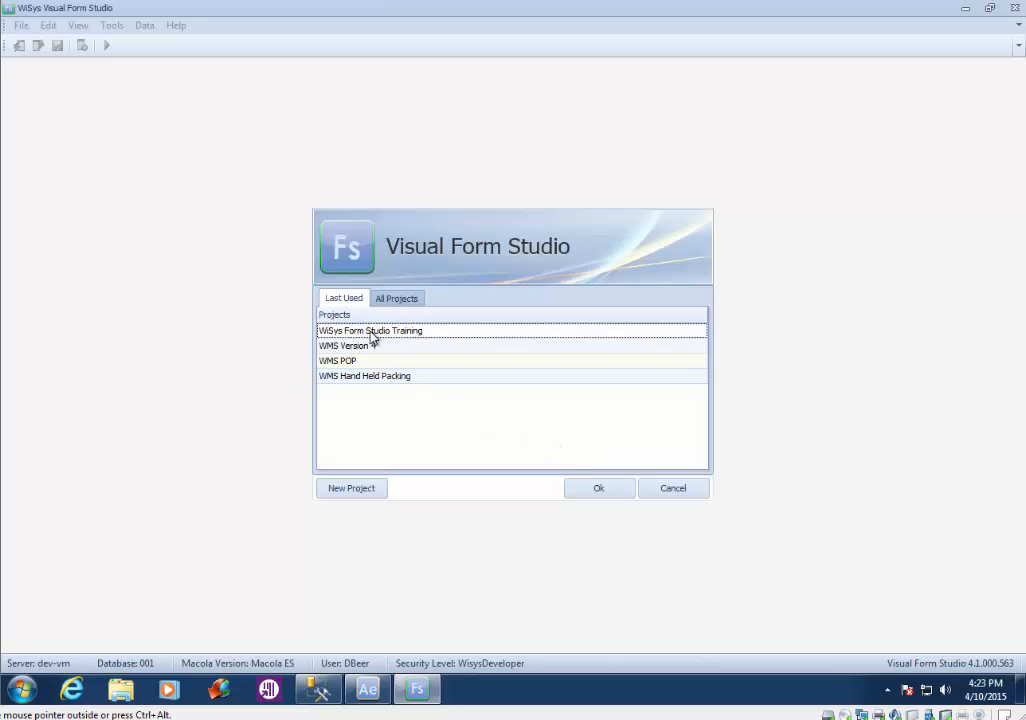
{"action": "double_click", "coordinate": [371, 336]}
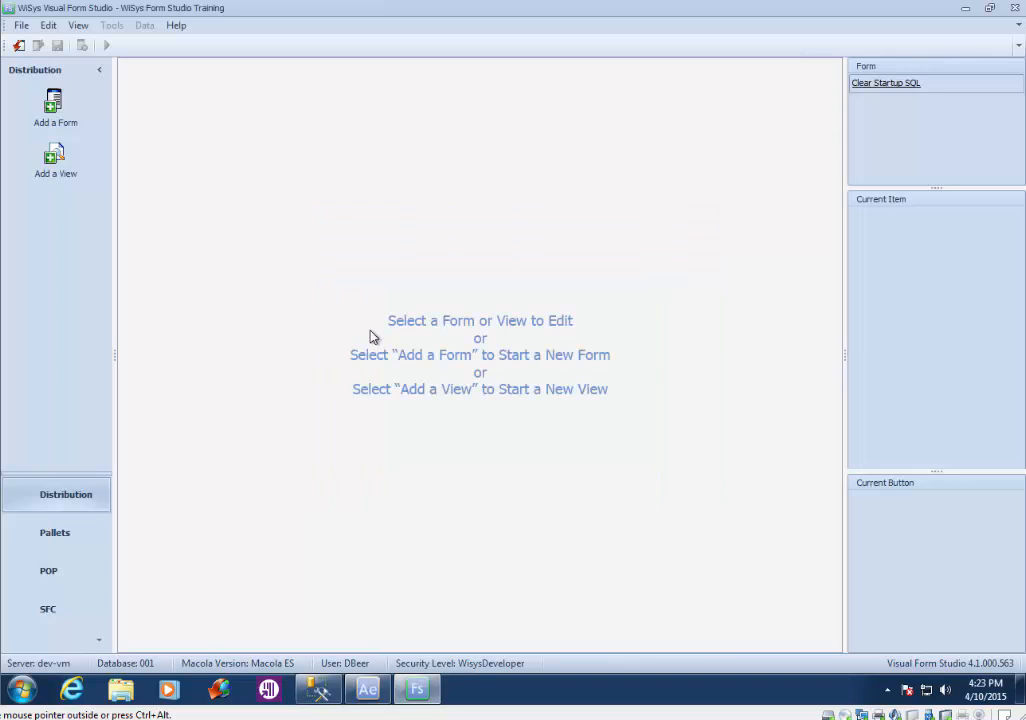
Step: Add a new Distribution form named IM Receipt with the description Inventory Receipt
{"action": "left_click", "coordinate": [56, 110]}
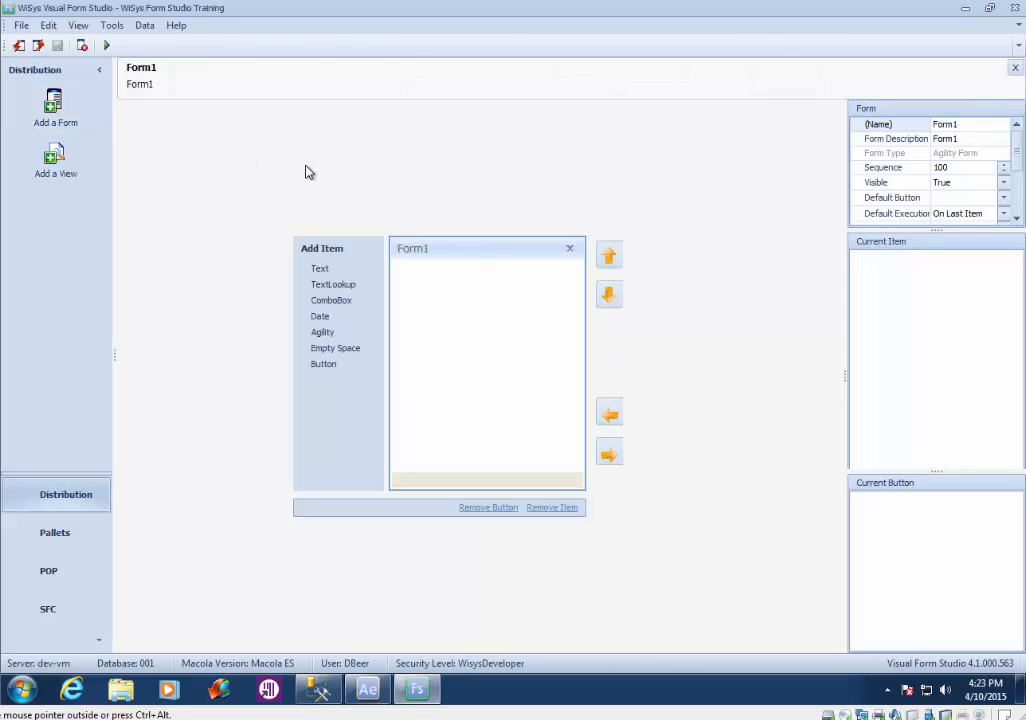
{"action": "left_click", "coordinate": [966, 127]}
{"action": "left_click_drag", "start_coordinate": [966, 127], "coordinate": [889, 127]}
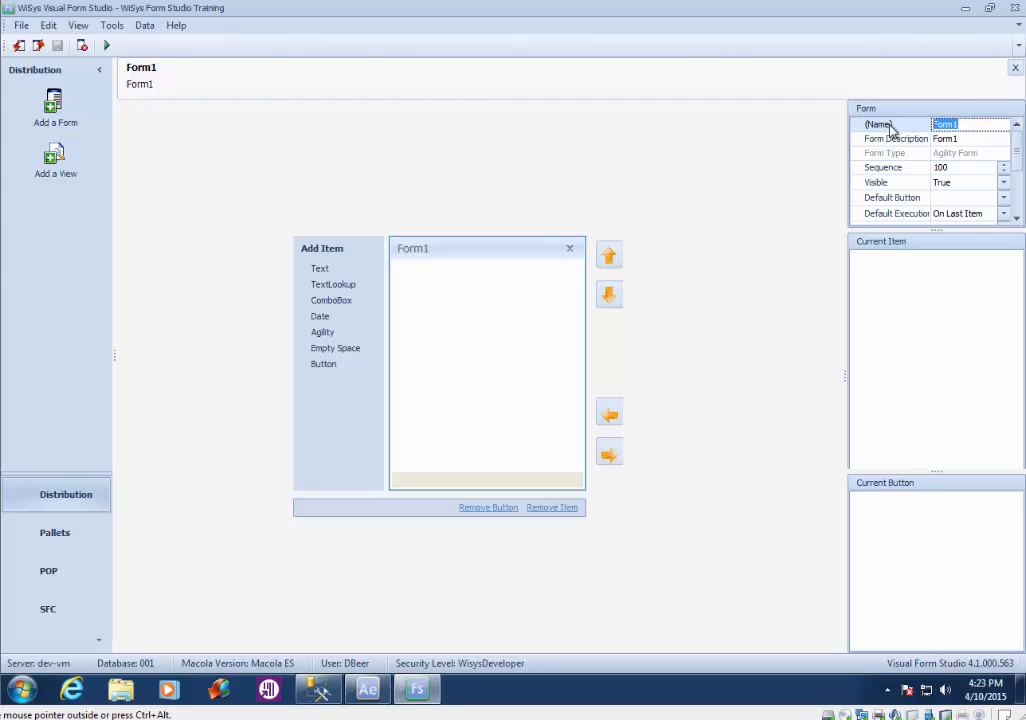
{"action": "type", "text": "IM Receipt"}
{"action": "key", "text": "Tab"}
{"action": "key", "text": "BackSpace"}
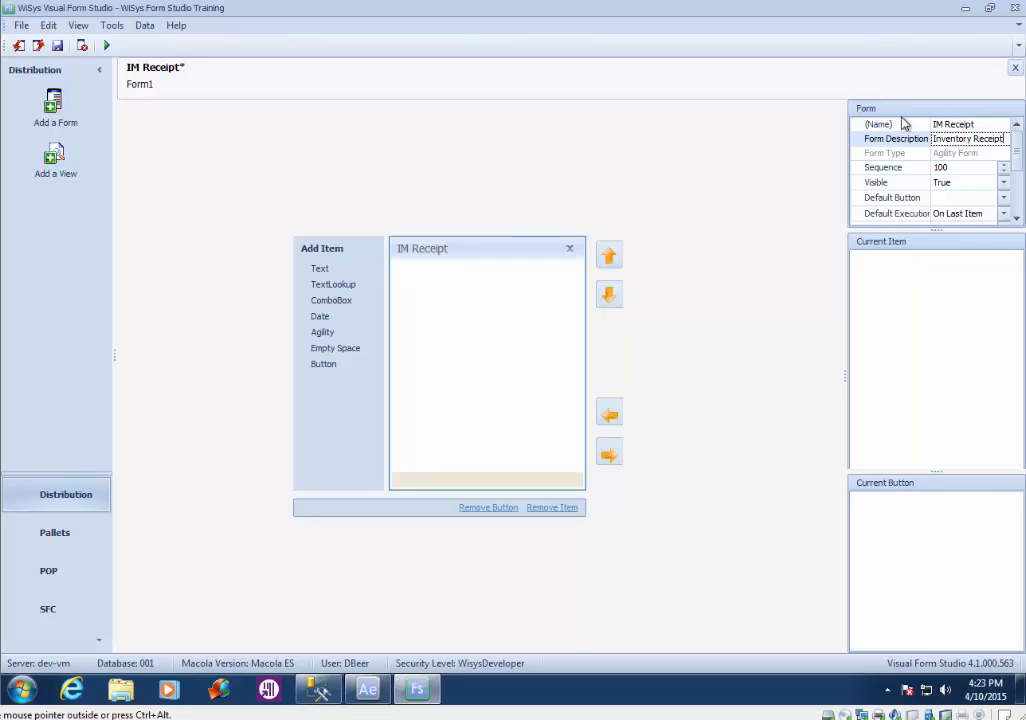
Step: Save the form and assign it the default blue icon with the white downward arrow as its form icon
{"action": "left_click", "coordinate": [1018, 172]}
{"action": "left_click", "coordinate": [1018, 175]}
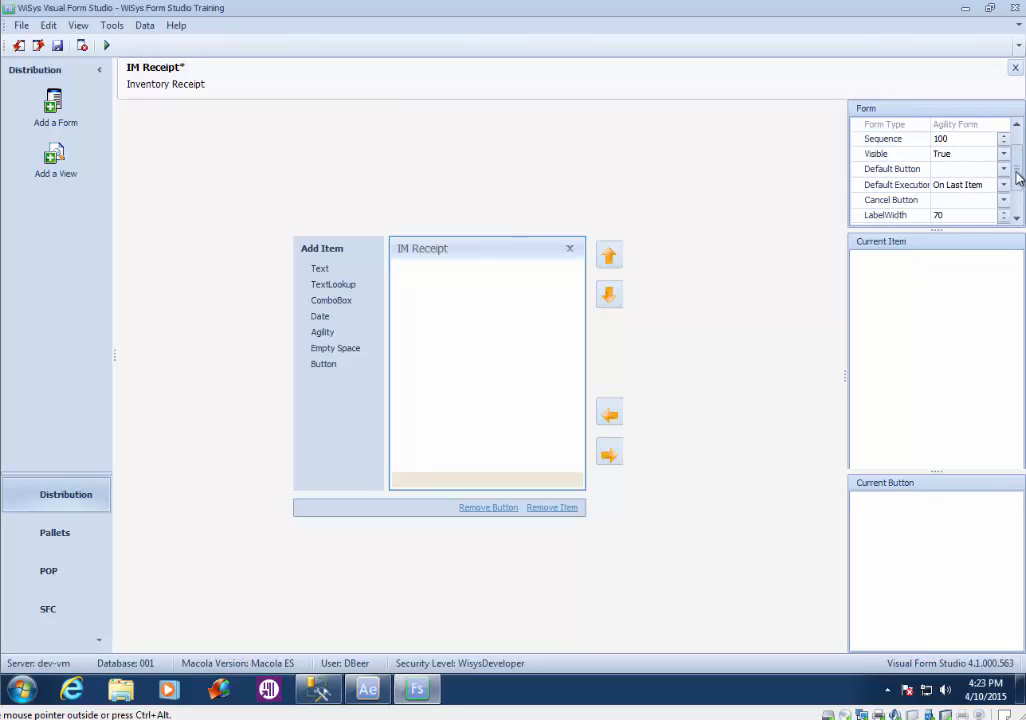
{"action": "left_click", "coordinate": [1018, 179]}
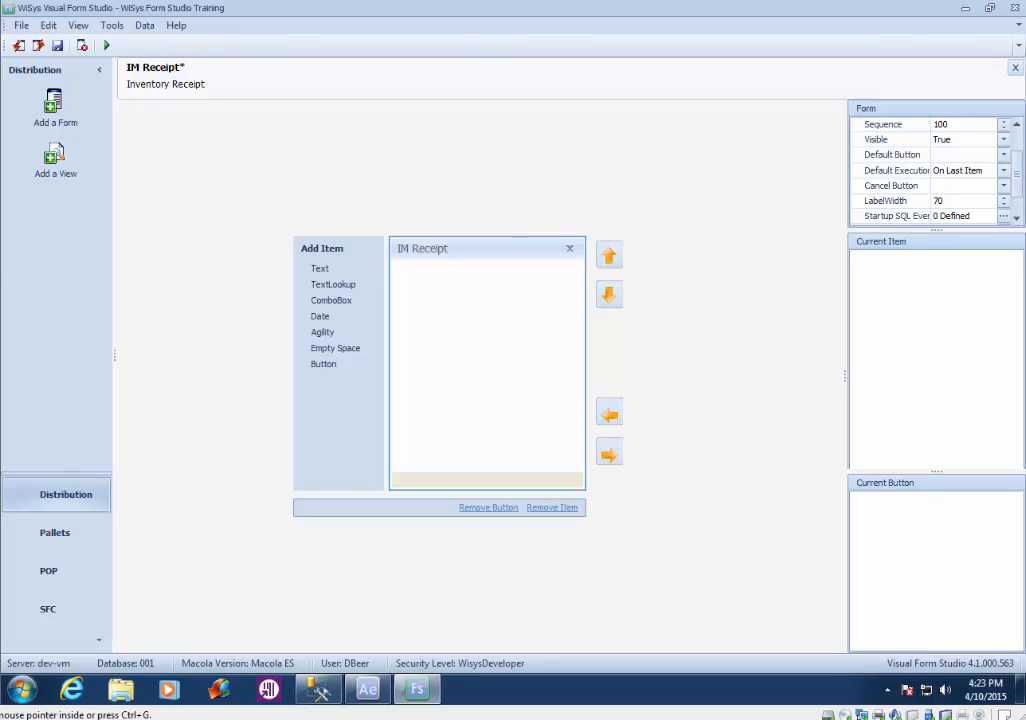
{"action": "left_click", "coordinate": [1018, 196]}
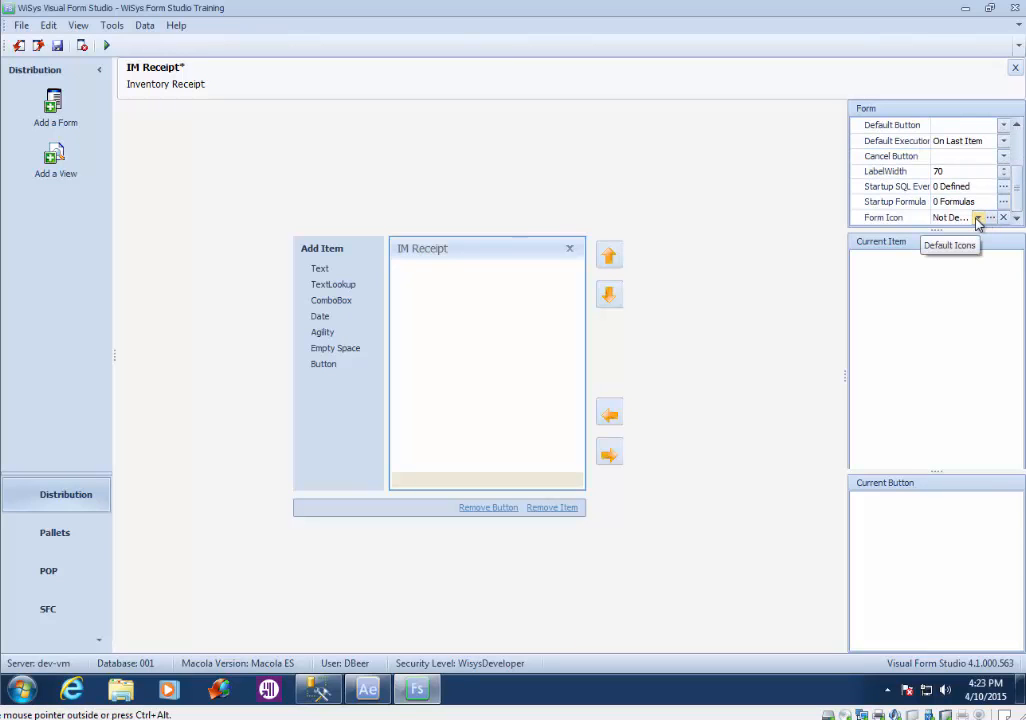
{"action": "left_click", "coordinate": [978, 218]}
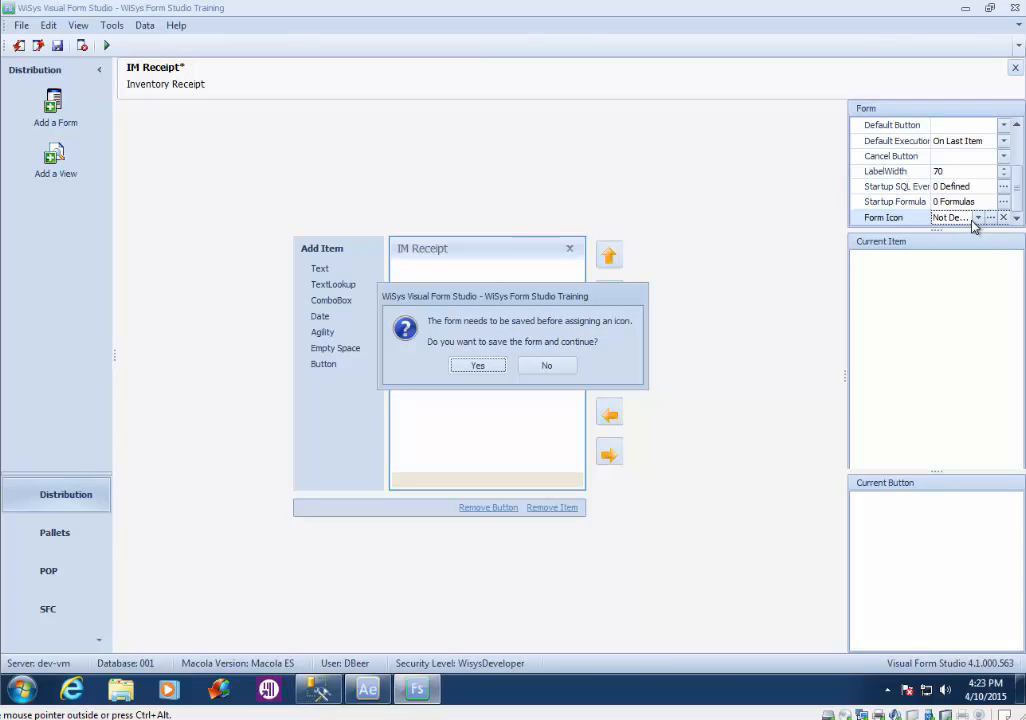
{"action": "left_click", "coordinate": [478, 367]}
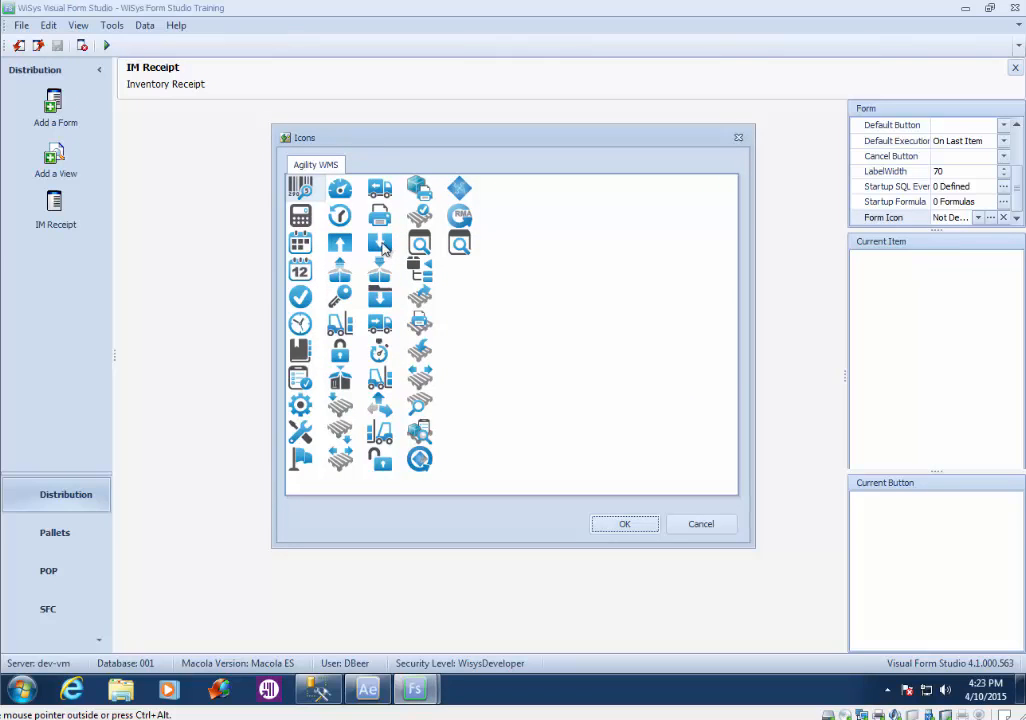
{"action": "left_click", "coordinate": [380, 245]}
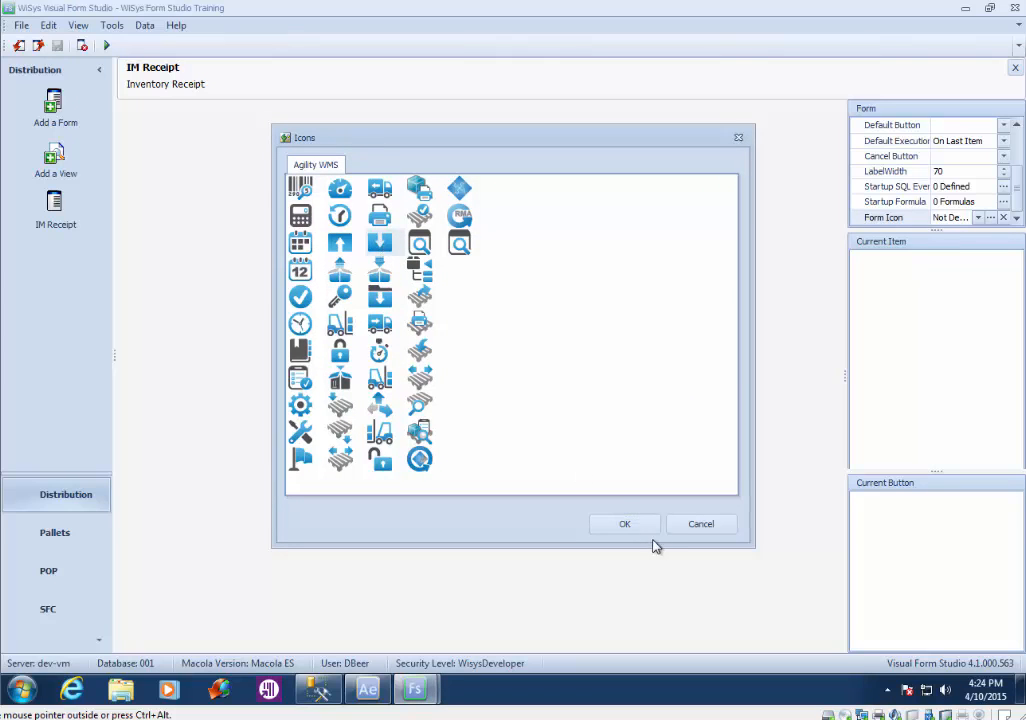
{"action": "left_click", "coordinate": [625, 525]}
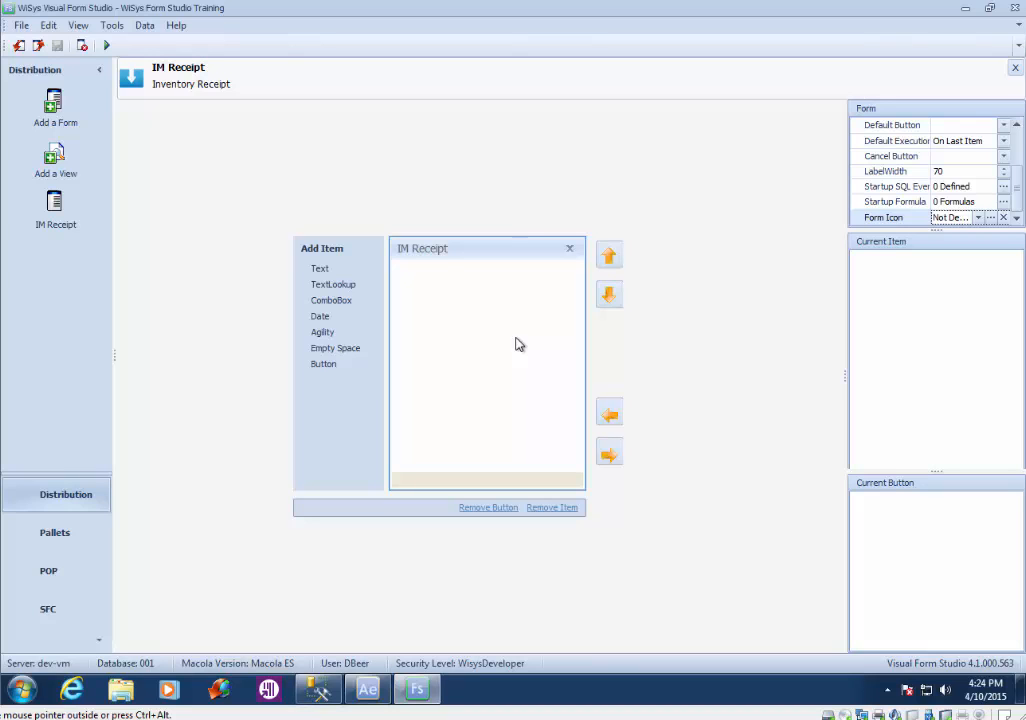
Step: Add two TextLookup items and one Text item to the IM Receipt form
{"action": "double_click", "coordinate": [352, 290]}
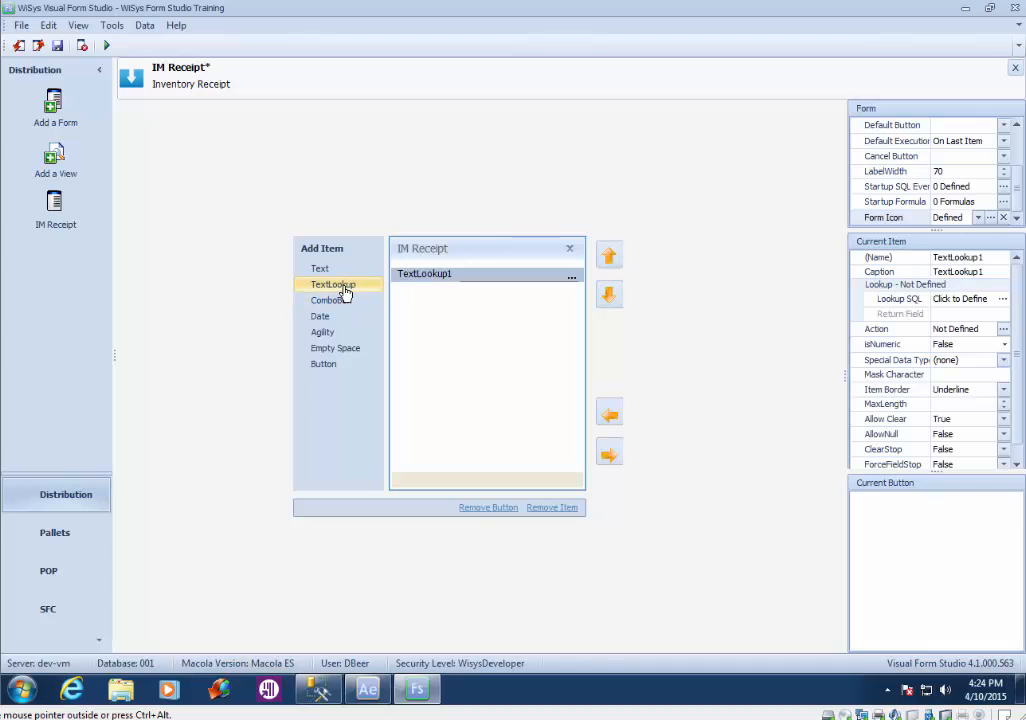
{"action": "double_click", "coordinate": [345, 289]}
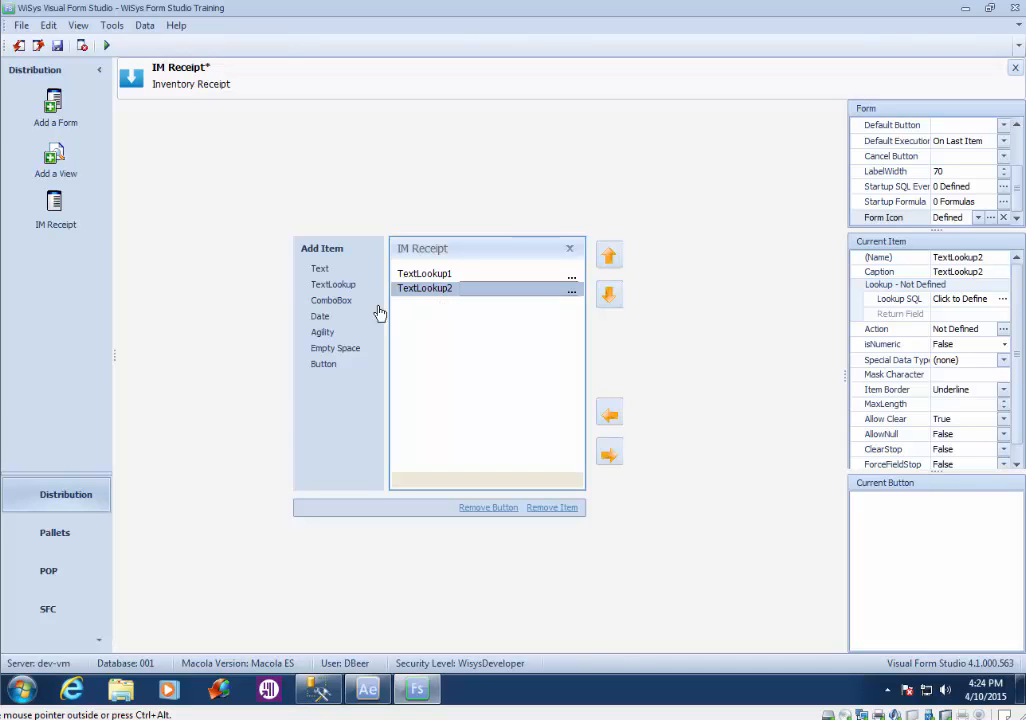
{"action": "left_click", "coordinate": [324, 274]}
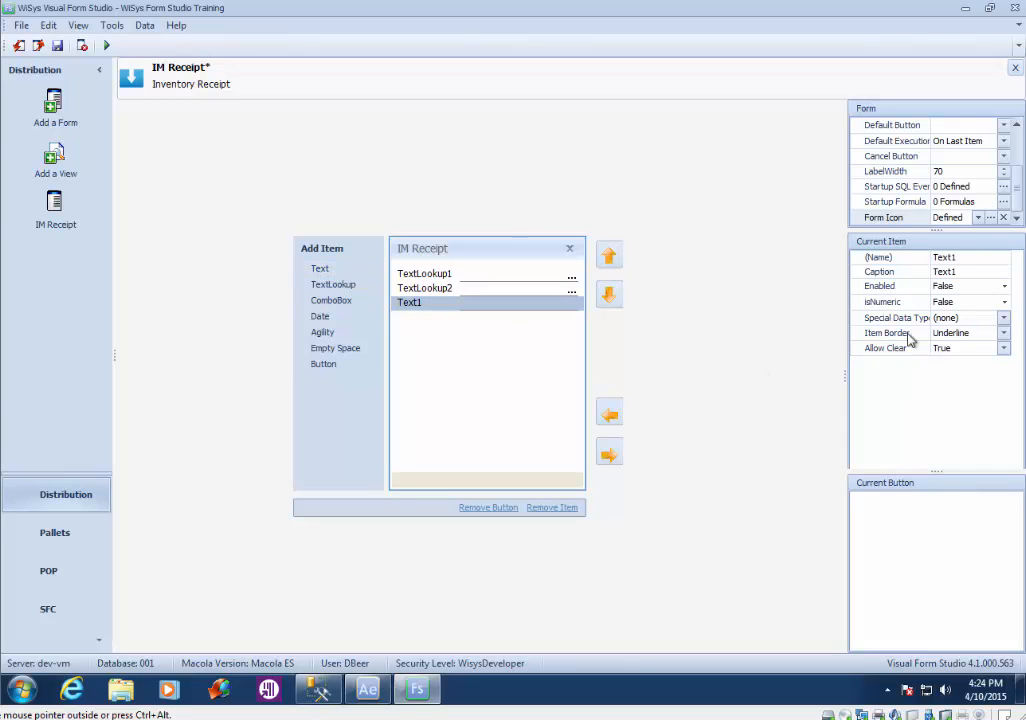
Step: Name the first lookup item txtItem and set its caption to "Item:"
{"action": "left_click", "coordinate": [492, 275]}
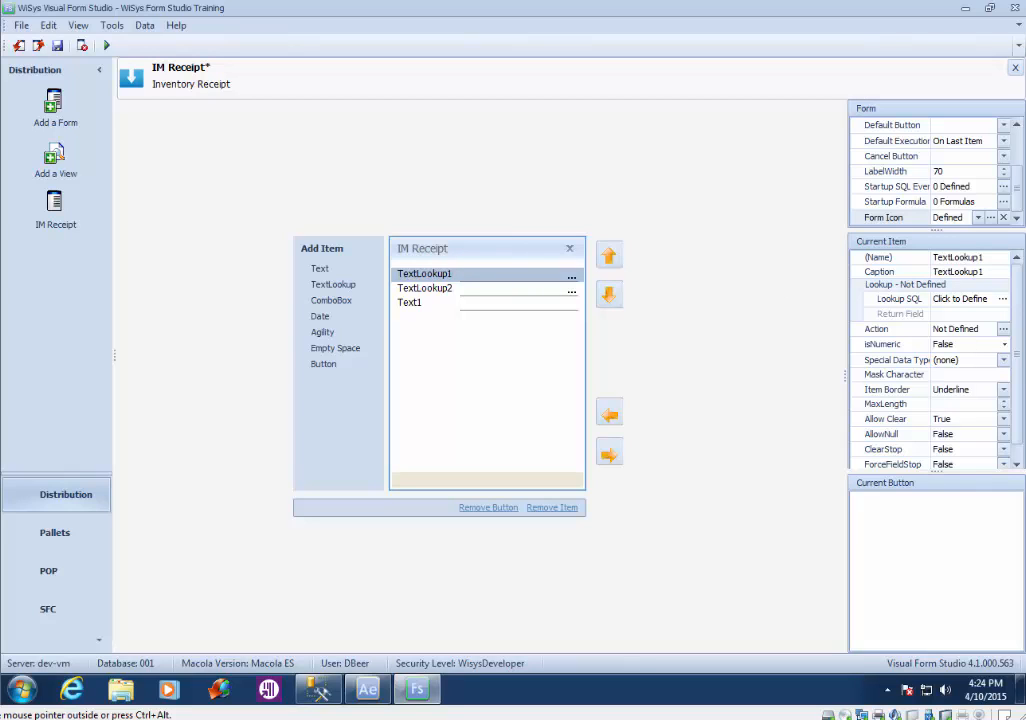
{"action": "left_click", "coordinate": [953, 258]}
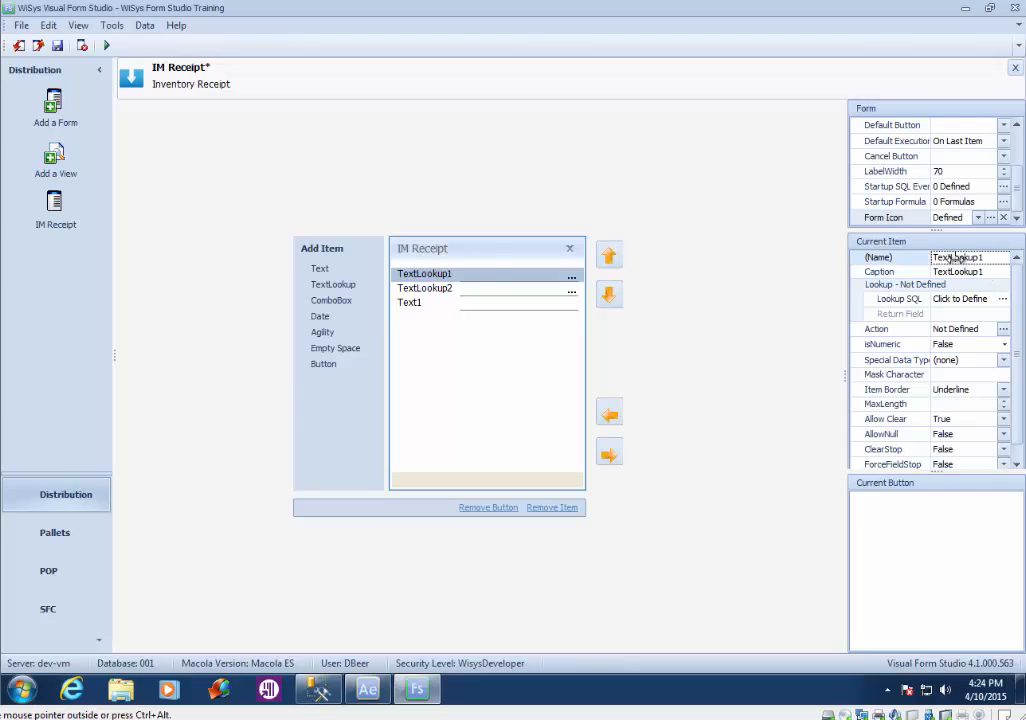
{"action": "double_click", "coordinate": [953, 258]}
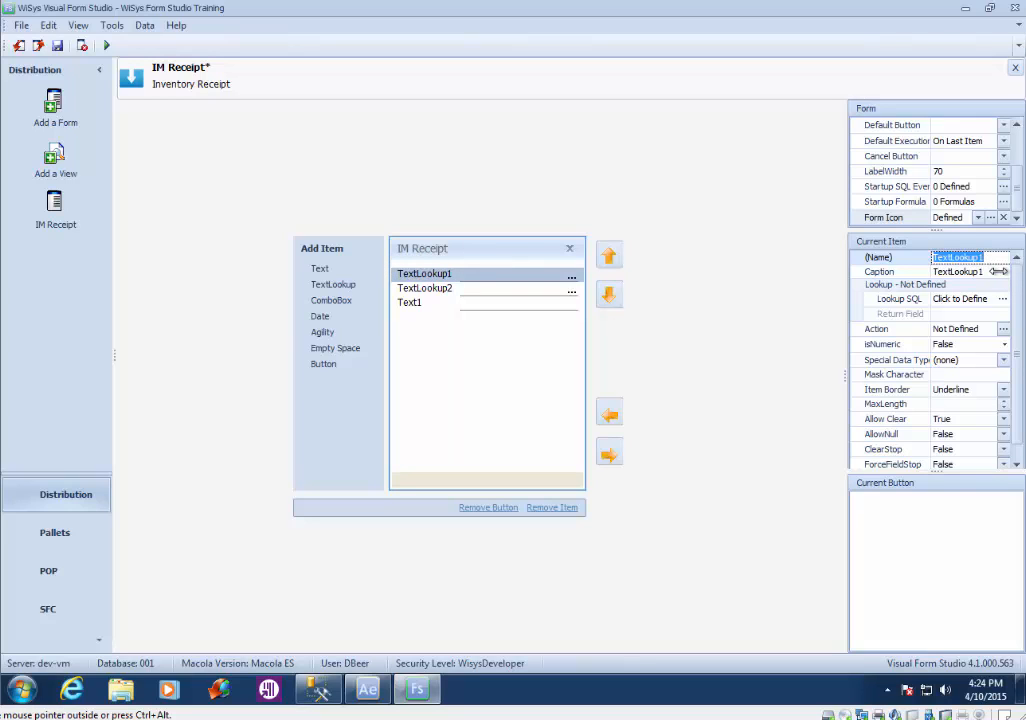
{"action": "type", "text": "txtItem"}
{"action": "key", "text": "Tab"}
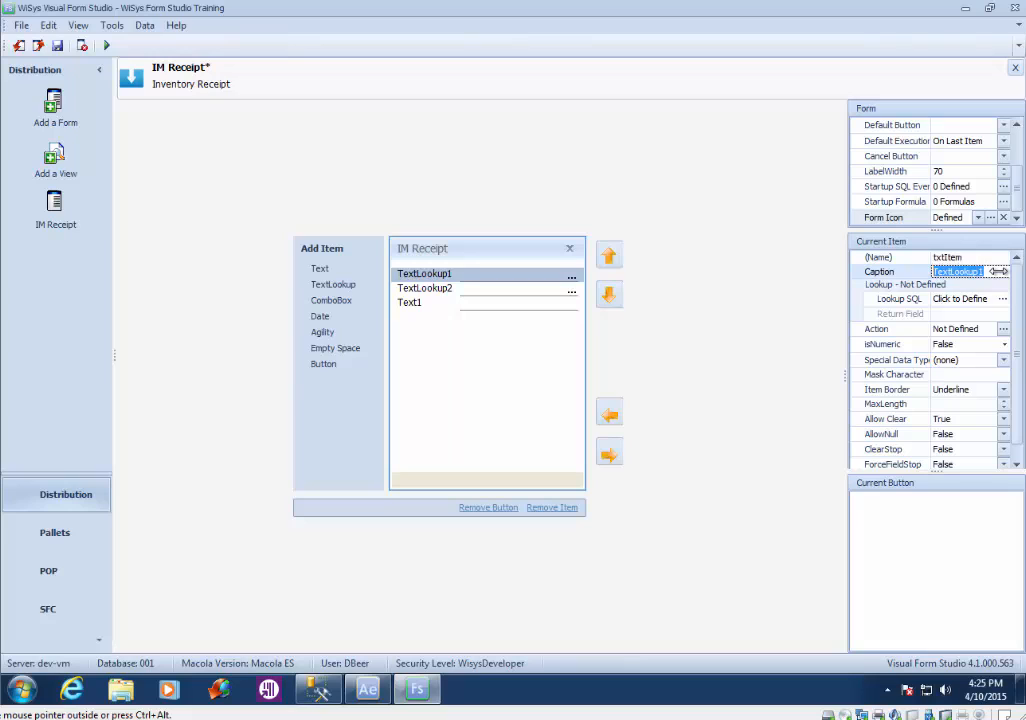
{"action": "type", "text": "Item:"}
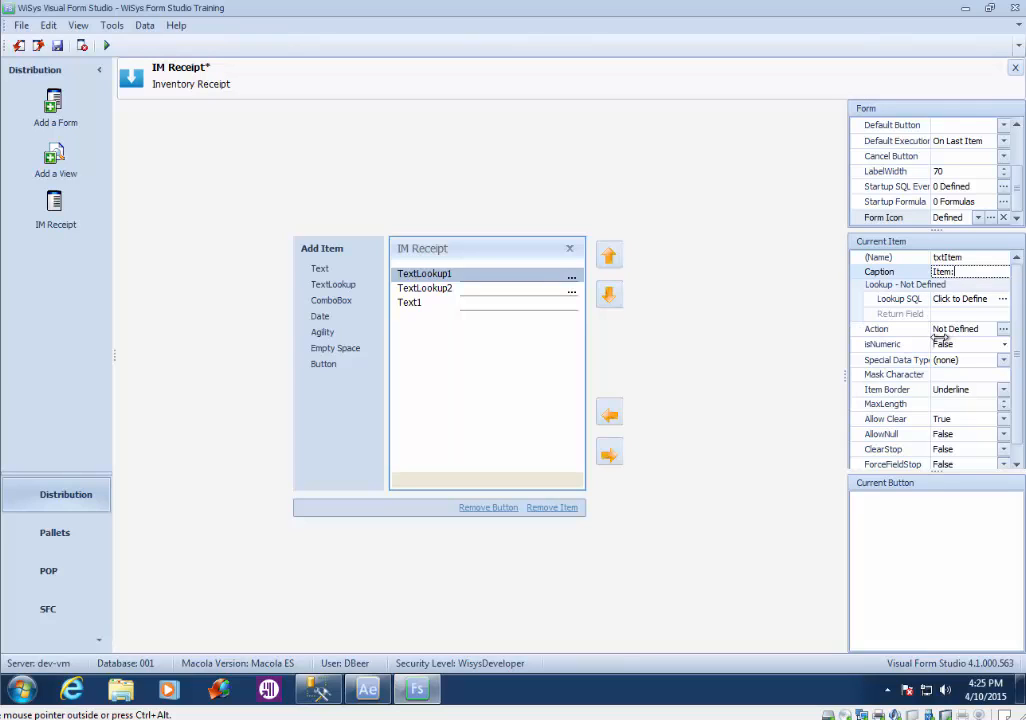
{"action": "left_click", "coordinate": [980, 303]}
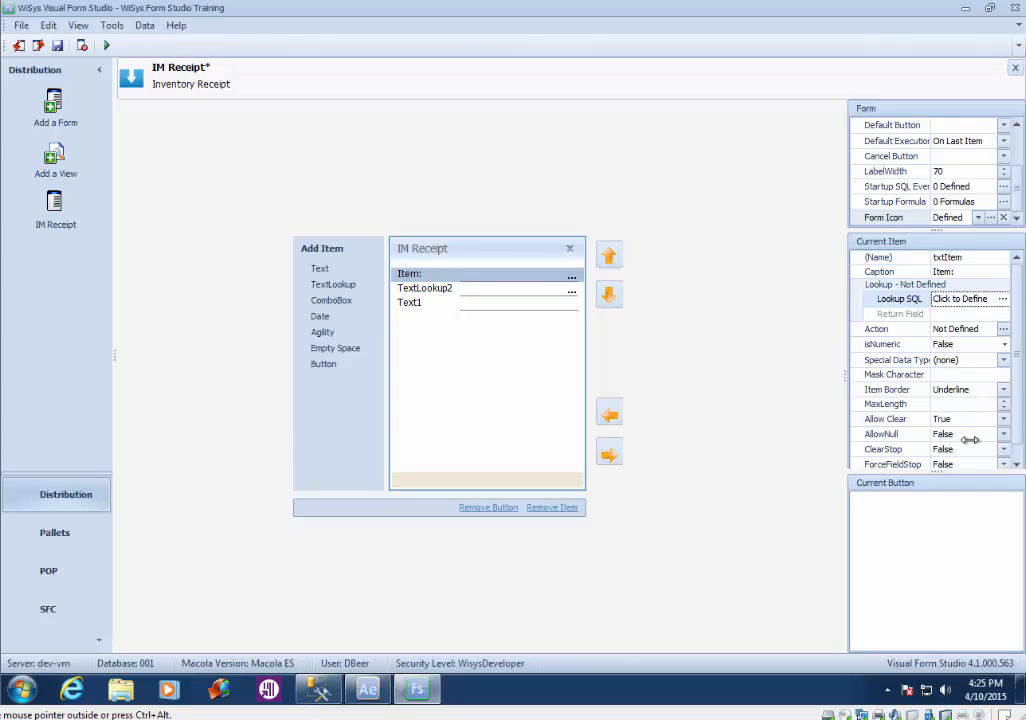
Step: Name the second lookup item txtLoc and set its caption to "Loc"
{"action": "left_click", "coordinate": [455, 289]}
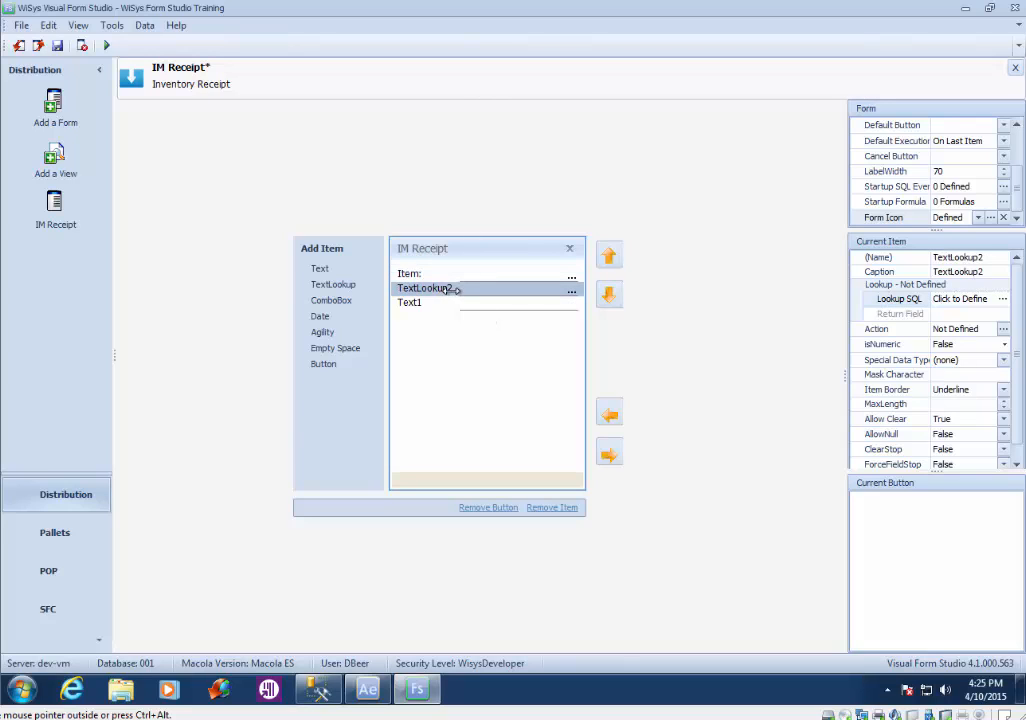
{"action": "left_click", "coordinate": [952, 257]}
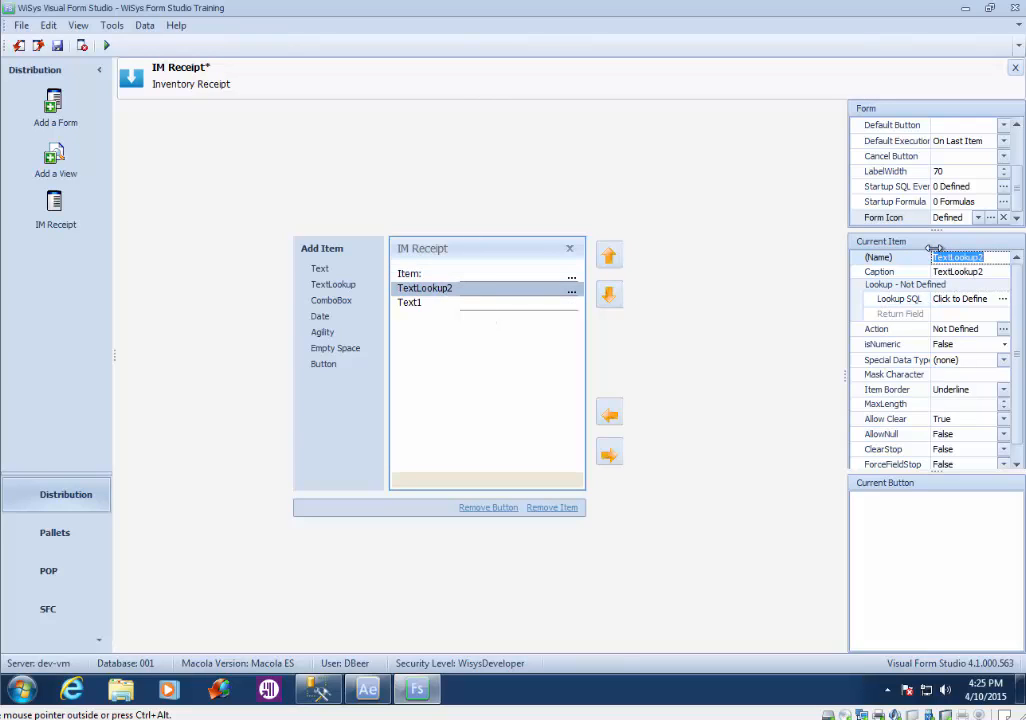
{"action": "type", "text": "txtLoc"}
{"action": "key", "text": "Tab"}
{"action": "key", "text": "BackSpace"}
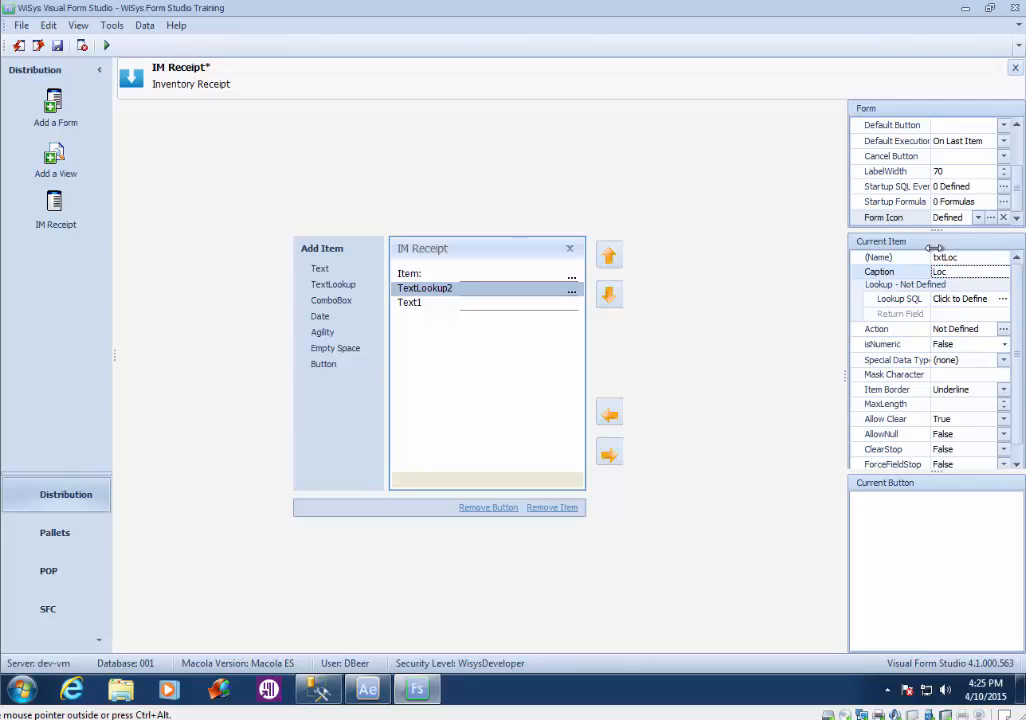
{"action": "key", "text": "Tab"}
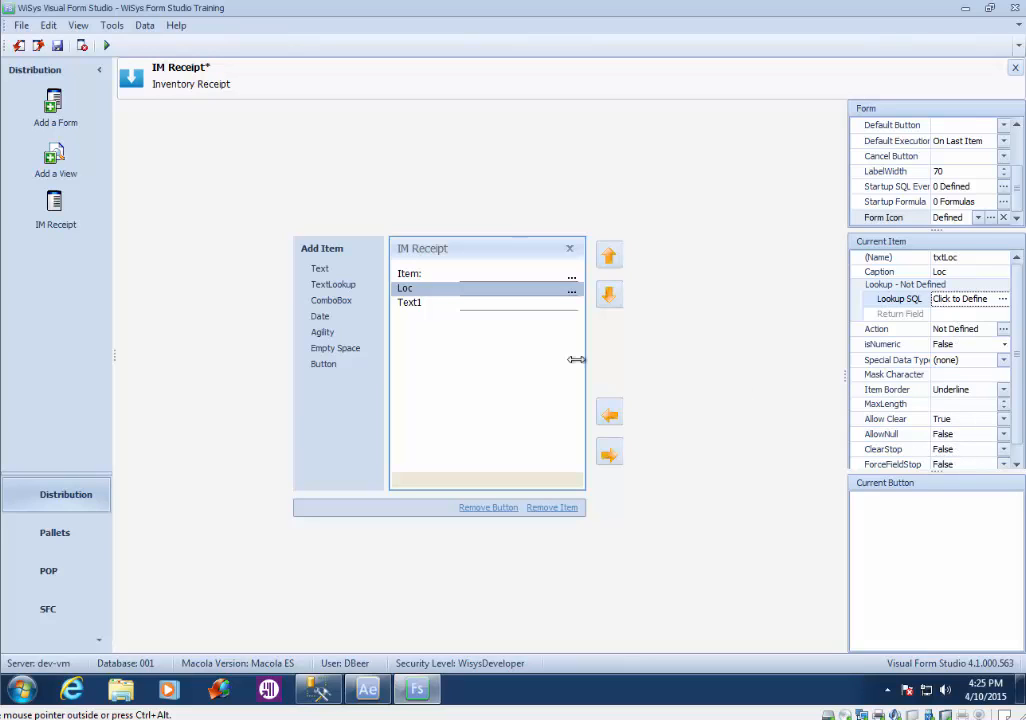
Step: Name the text item txtQuantity and set its caption to "Quantity:"
{"action": "left_click", "coordinate": [413, 305]}
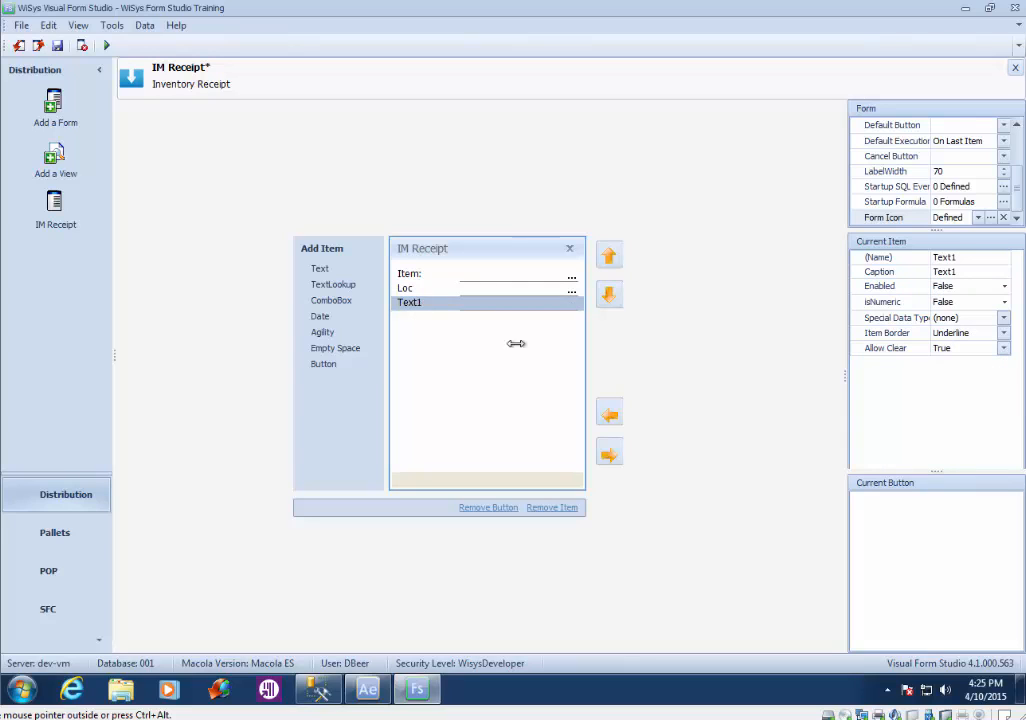
{"action": "left_click", "coordinate": [943, 257]}
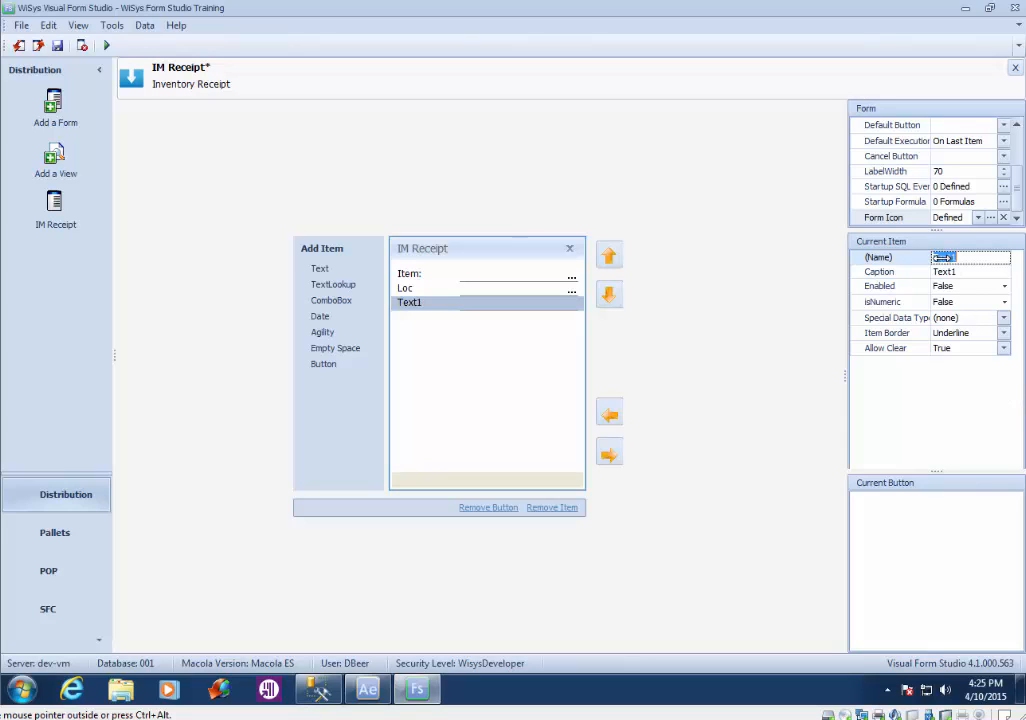
{"action": "type", "text": "txtQuantity"}
{"action": "key", "text": "Tab"}
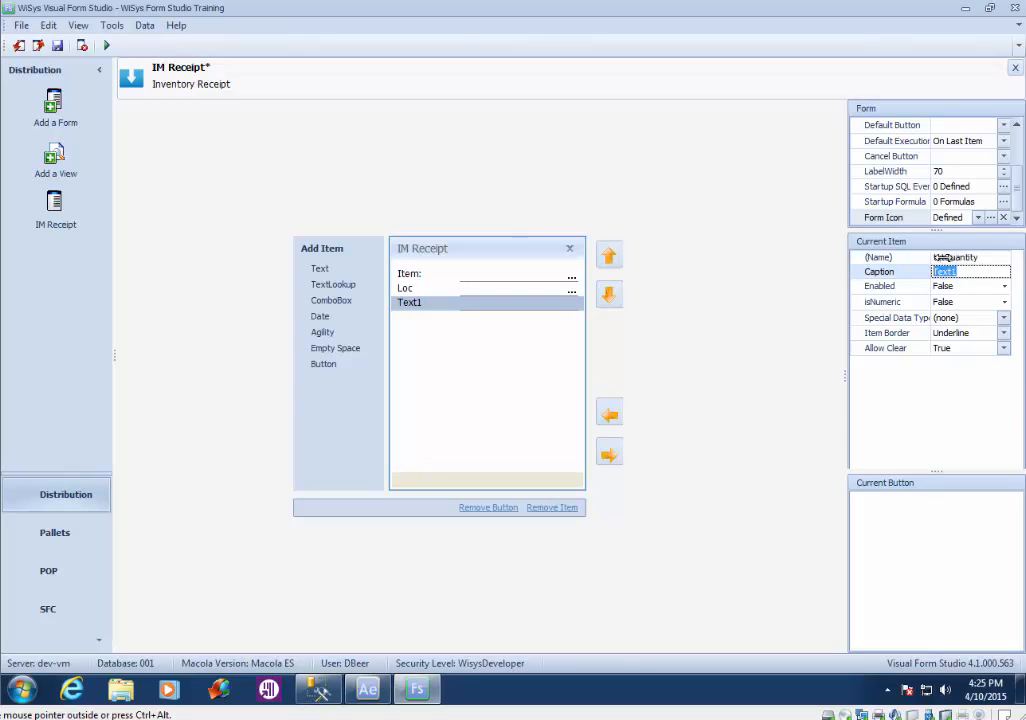
{"action": "type", "text": "Quantity:"}
Step: Set both Enabled and isNumeric to True for the Quantity item
{"action": "left_click", "coordinate": [1001, 286]}
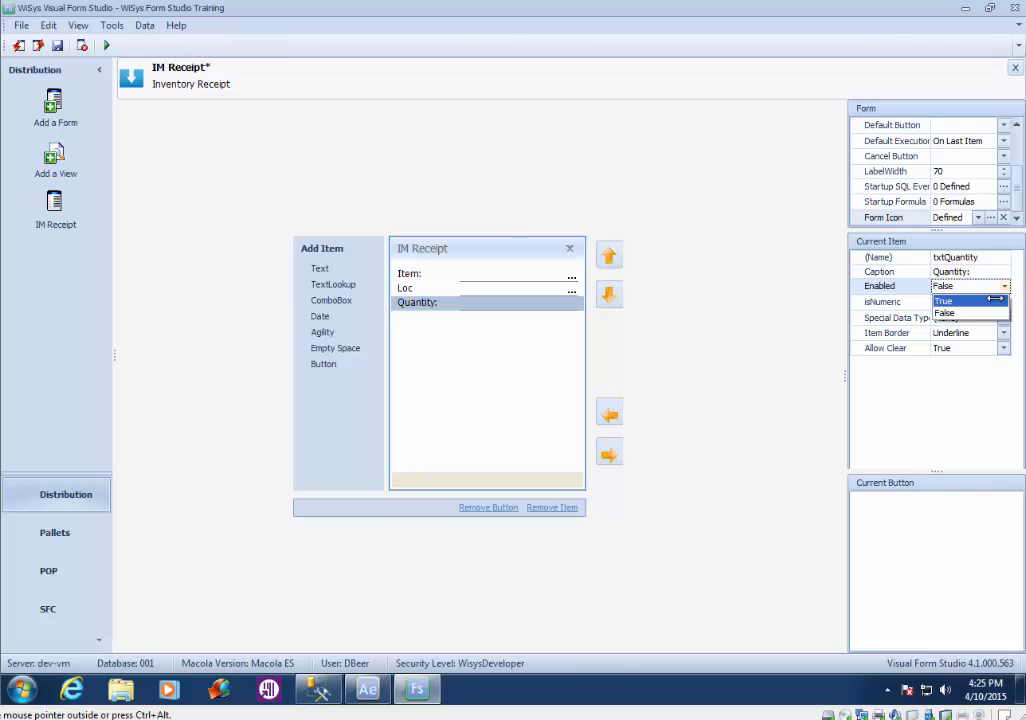
{"action": "left_click", "coordinate": [995, 300]}
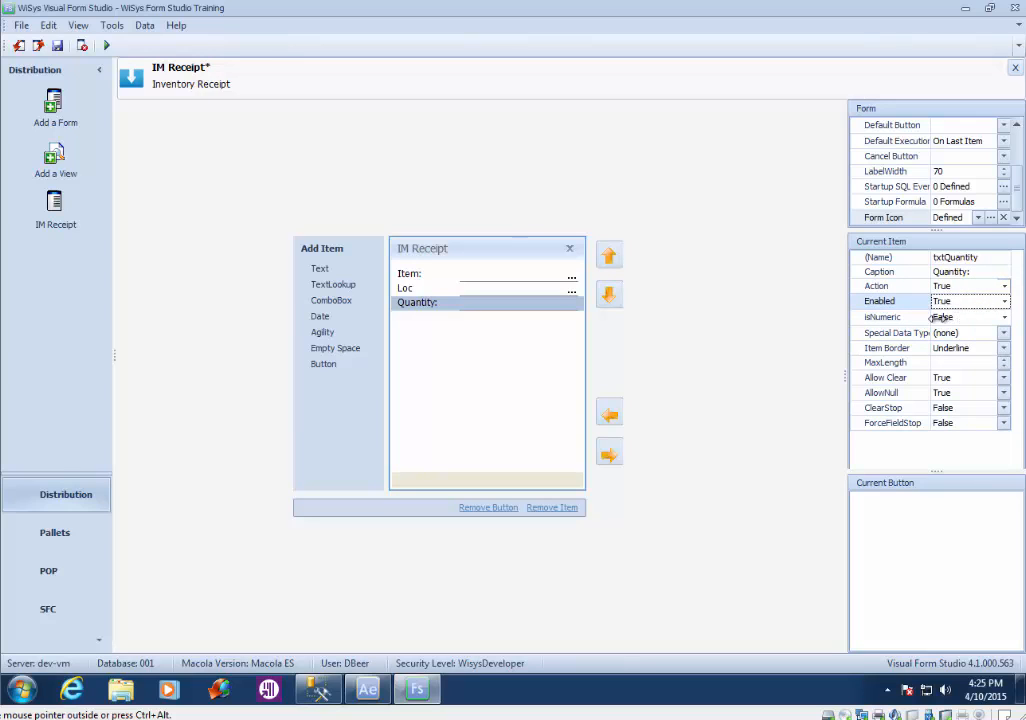
{"action": "left_click", "coordinate": [1003, 317]}
{"action": "left_click", "coordinate": [988, 331]}
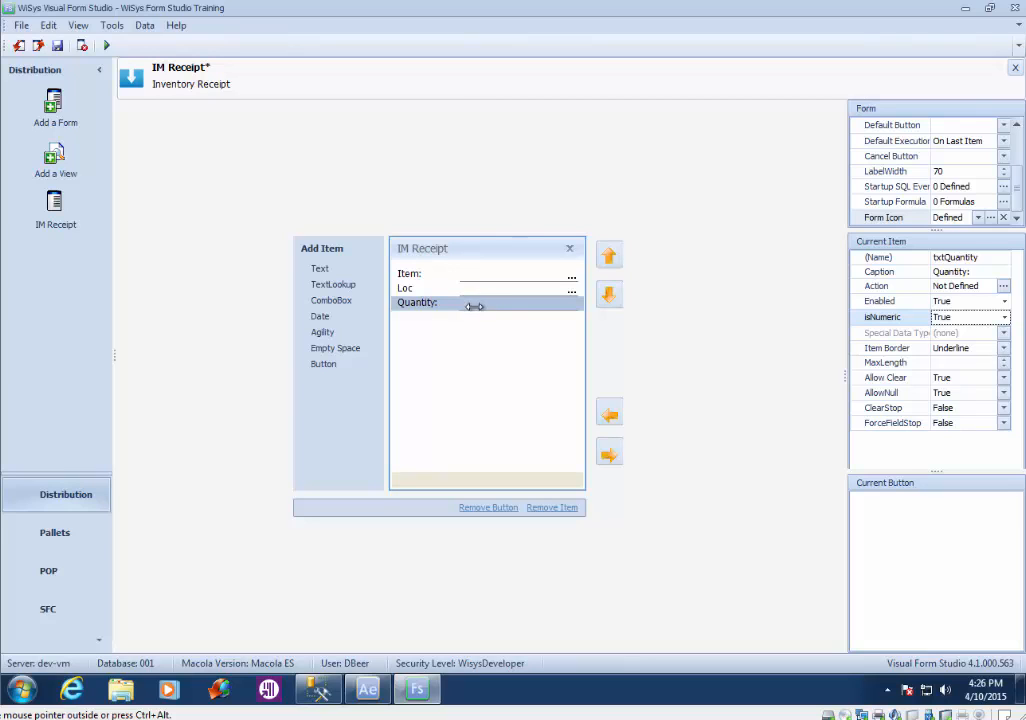
{"action": "left_click", "coordinate": [323, 363]}
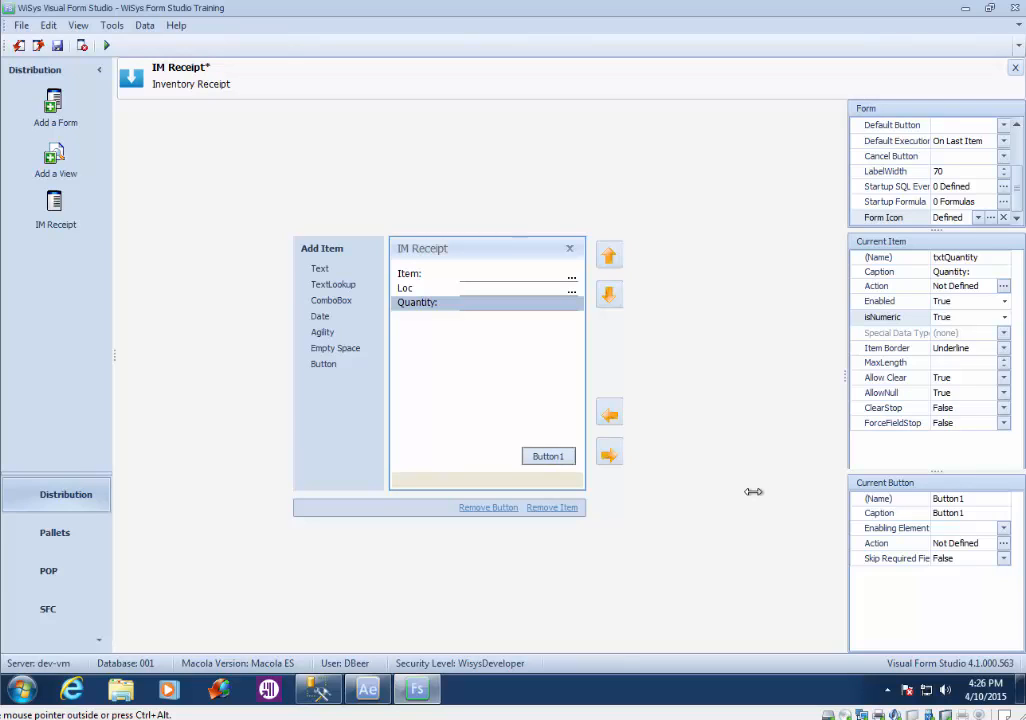
{"action": "left_click", "coordinate": [948, 498]}
{"action": "double_click", "coordinate": [945, 499]}
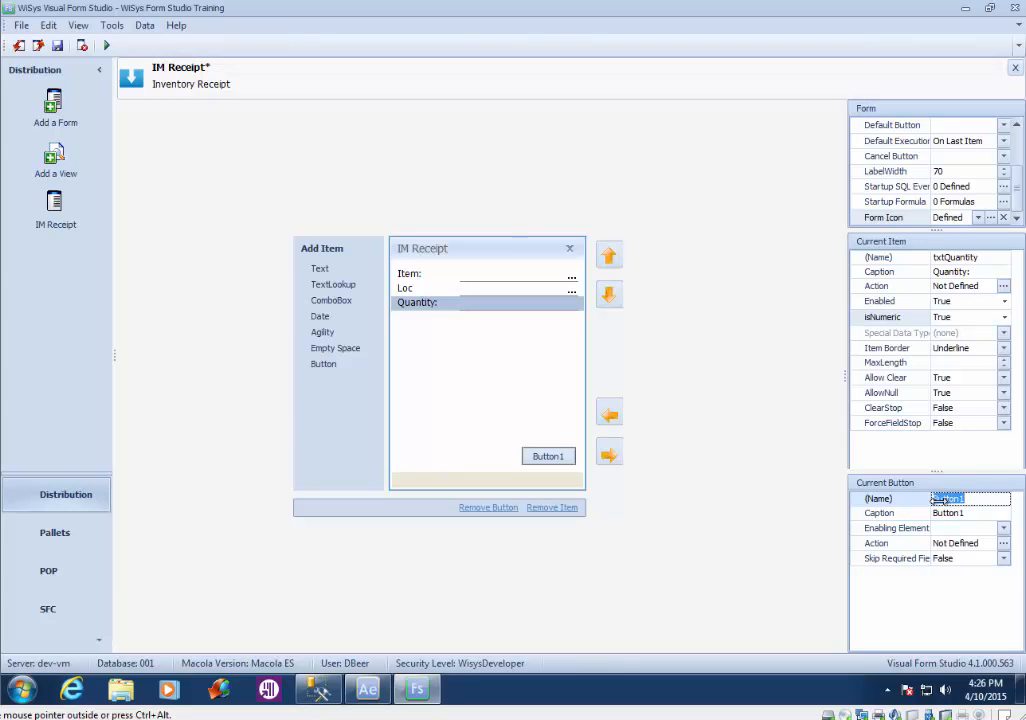
{"action": "type", "text": "btnReceive"}
{"action": "key", "text": "Tab"}
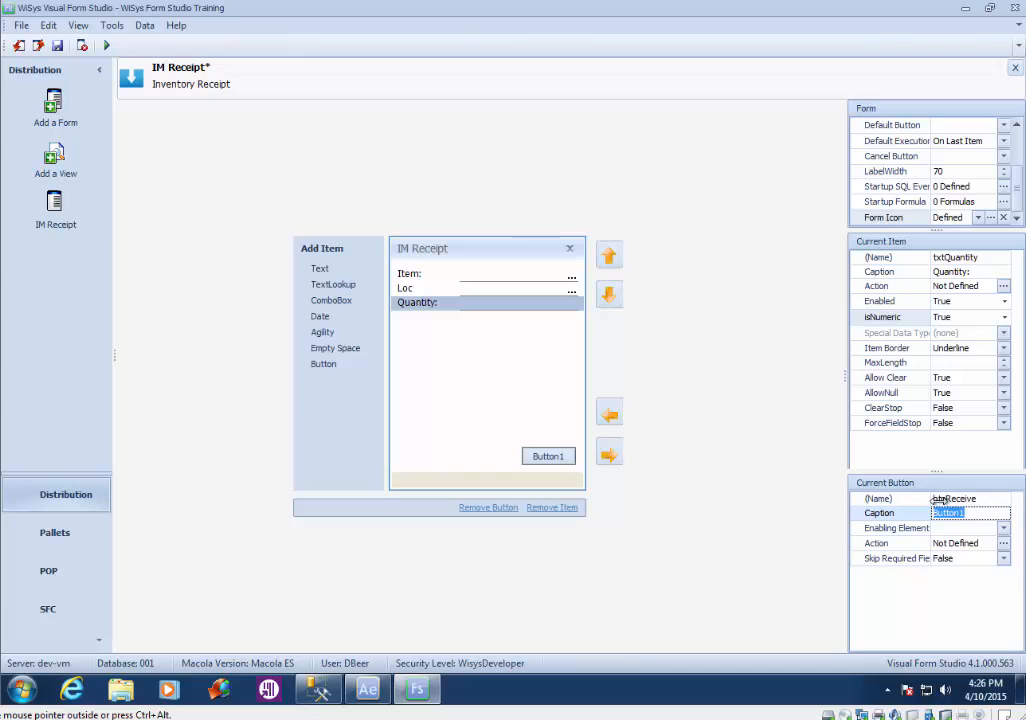
{"action": "type", "text": "Receive"}
{"action": "key", "text": "Tab"}
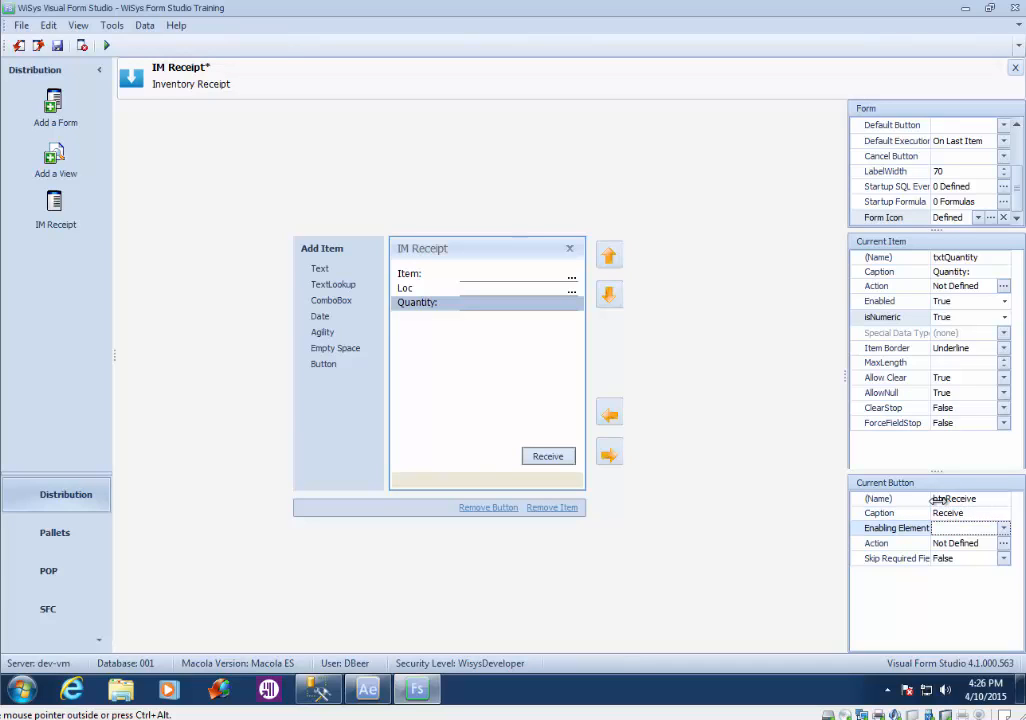
{"action": "left_click", "coordinate": [1002, 527]}
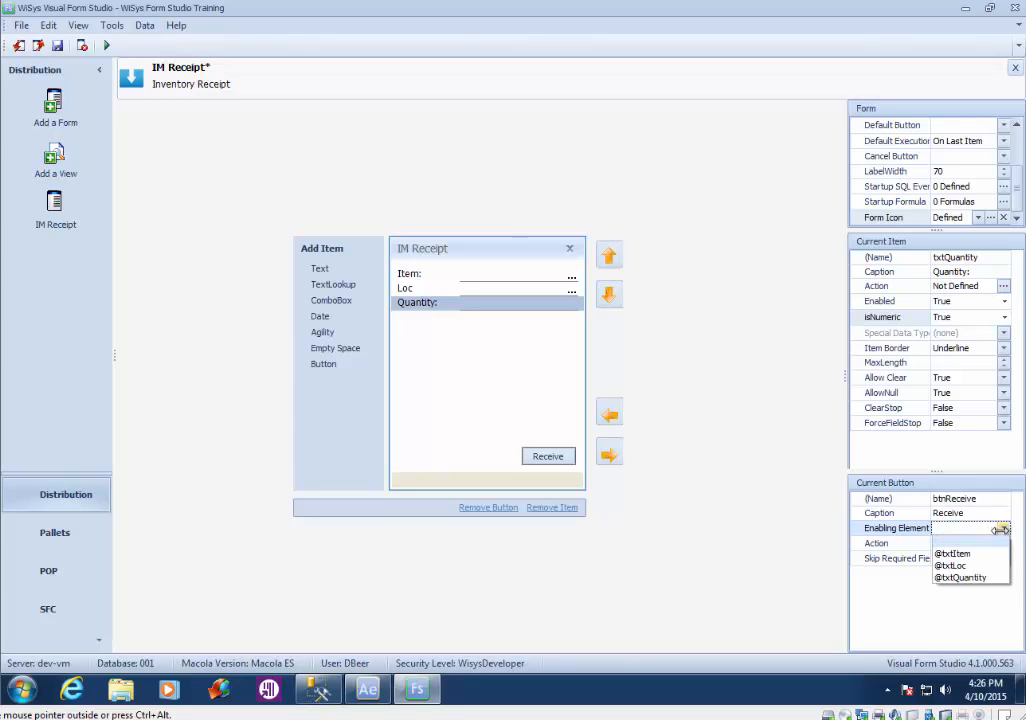
{"action": "left_click", "coordinate": [978, 577]}
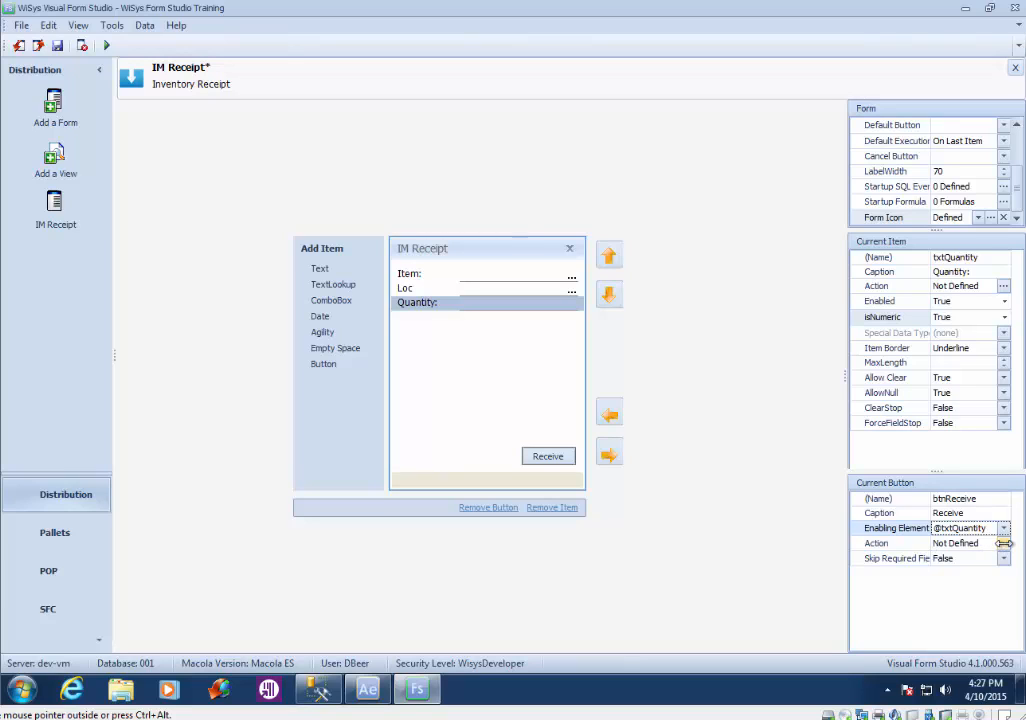
Step: Add a Business Transaction action of type Receipt to the Receive button and proceed to its property mapping
{"action": "left_click", "coordinate": [1002, 543]}
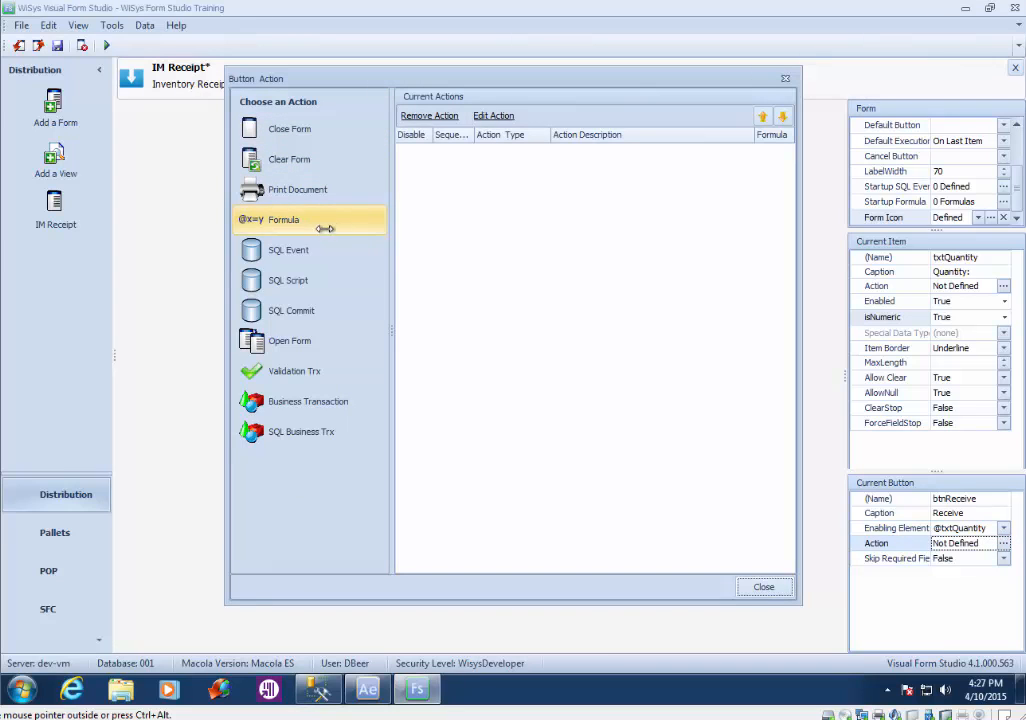
{"action": "left_click", "coordinate": [296, 400]}
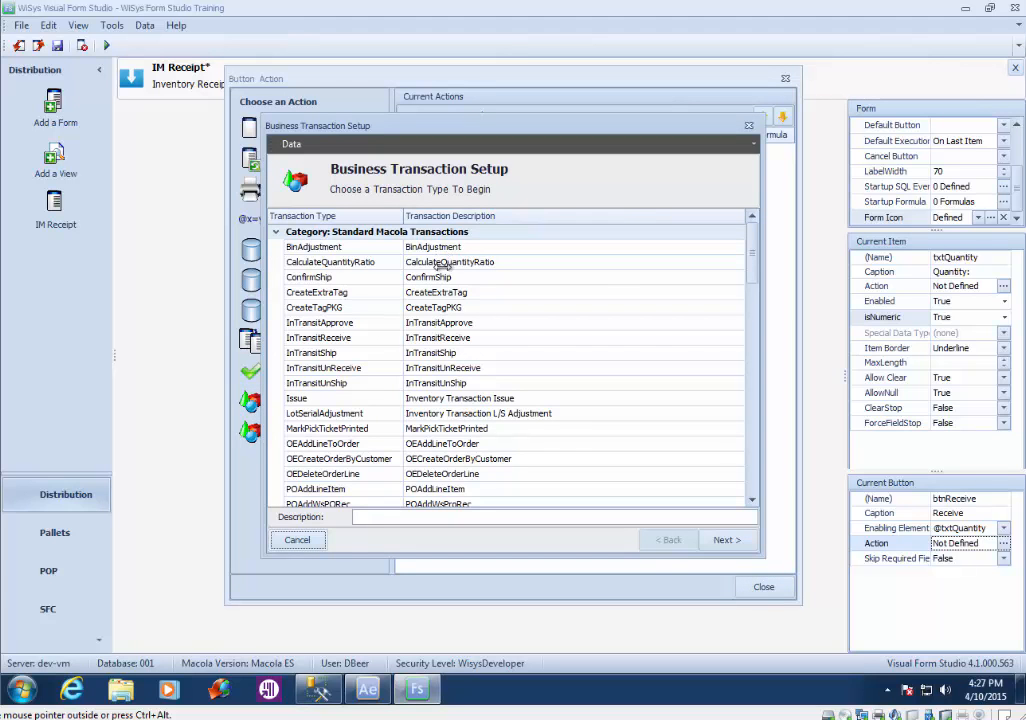
{"action": "left_click_drag", "start_coordinate": [752, 280], "coordinate": [778, 363]}
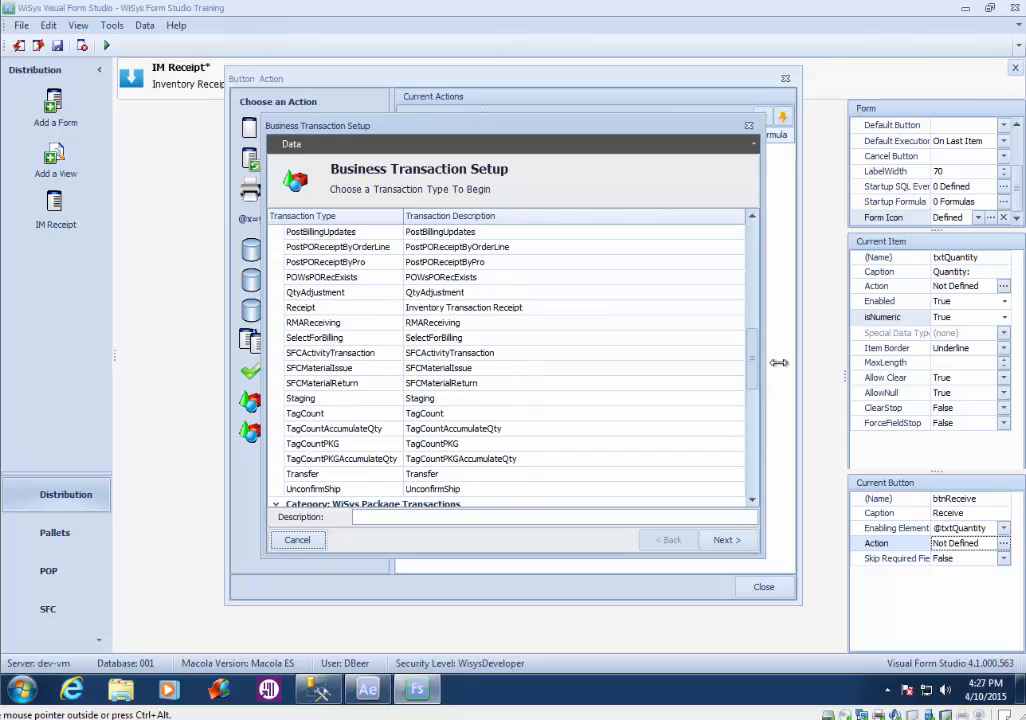
{"action": "left_click", "coordinate": [318, 308]}
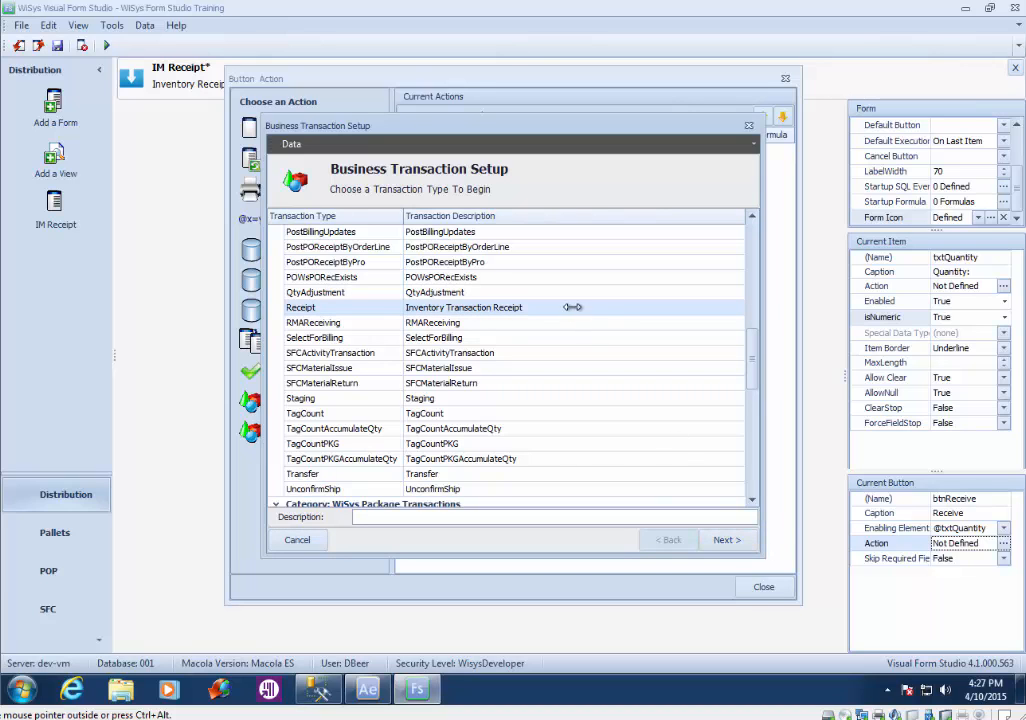
{"action": "left_click", "coordinate": [727, 540]}
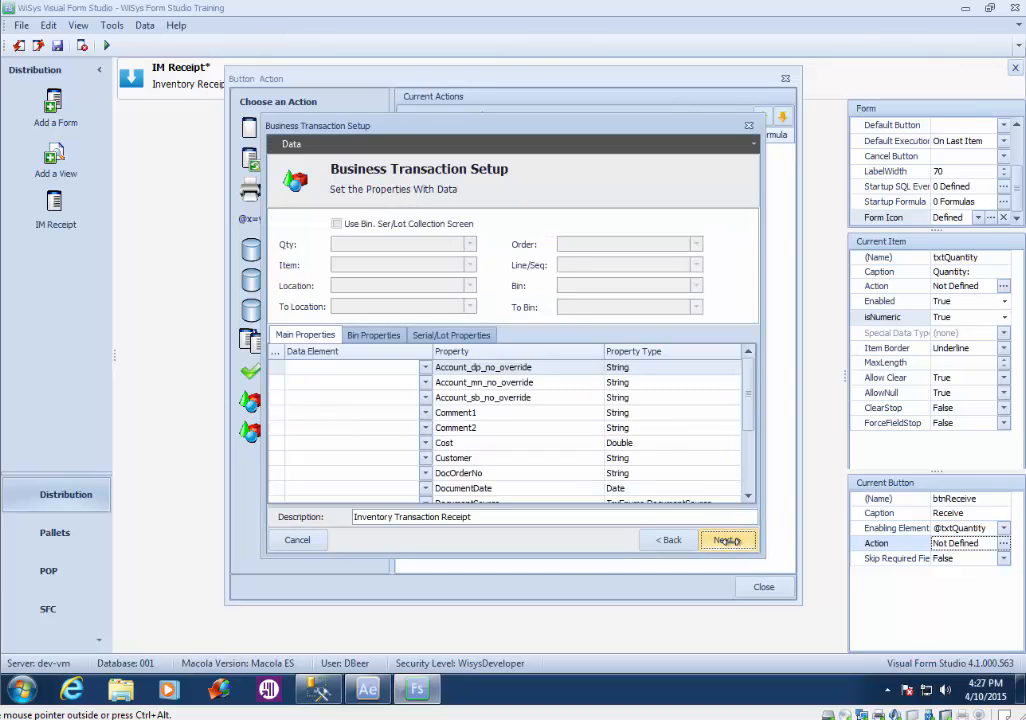
Step: Set the receipt transaction's Cost property to -1
{"action": "left_click", "coordinate": [753, 388]}
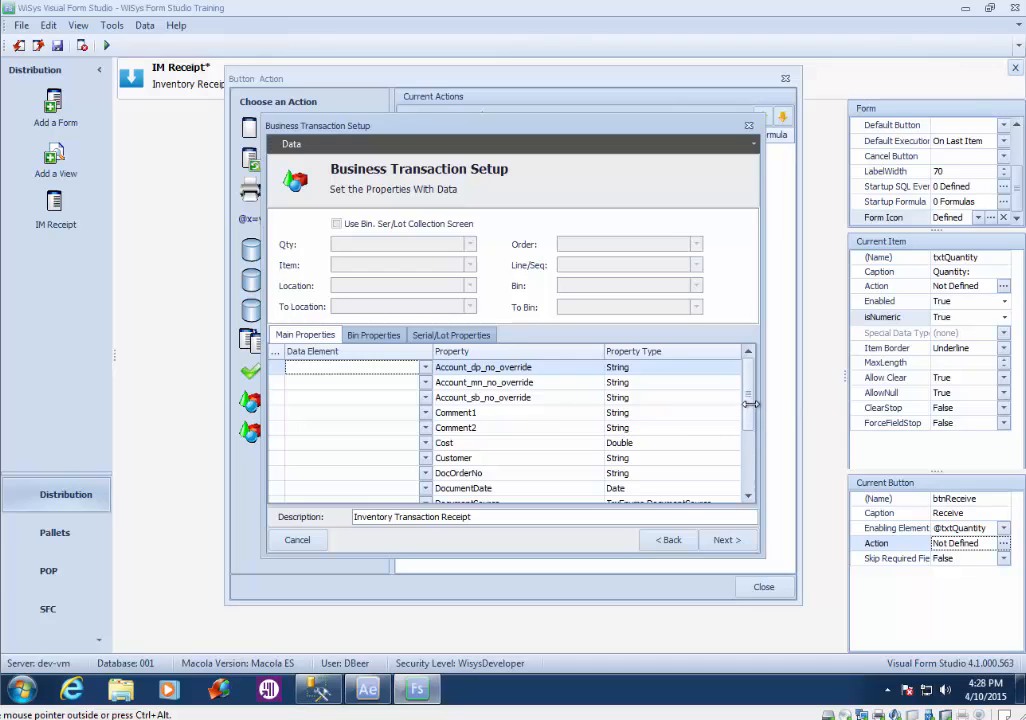
{"action": "scroll", "coordinate": [753, 429], "scroll_direction": "down", "scroll_amount": 1}
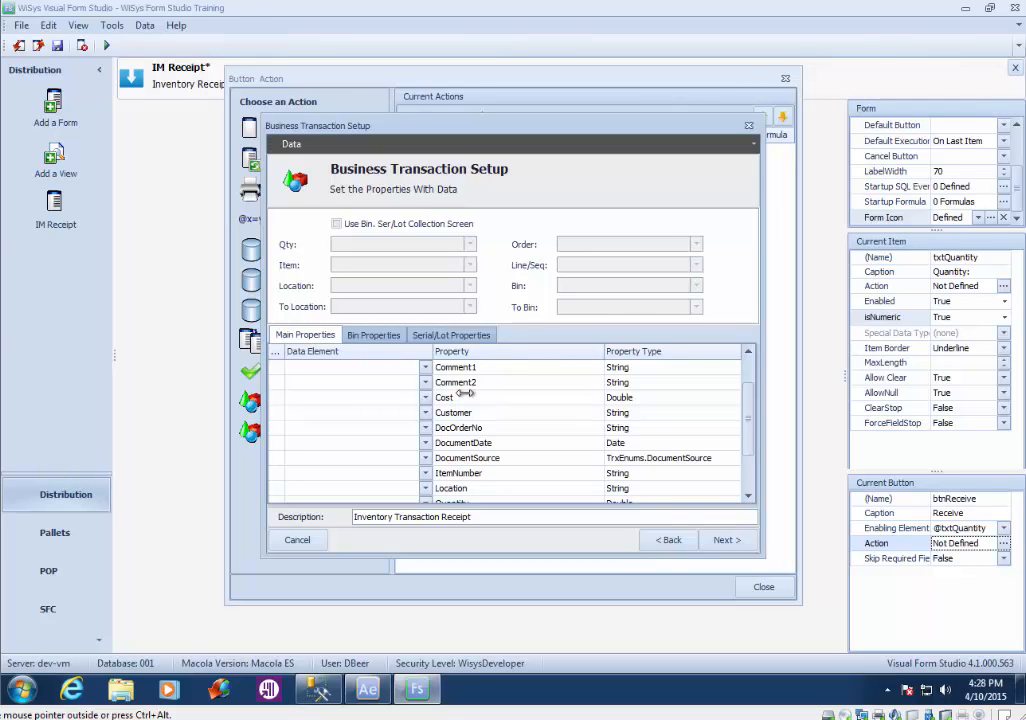
{"action": "left_click", "coordinate": [394, 397]}
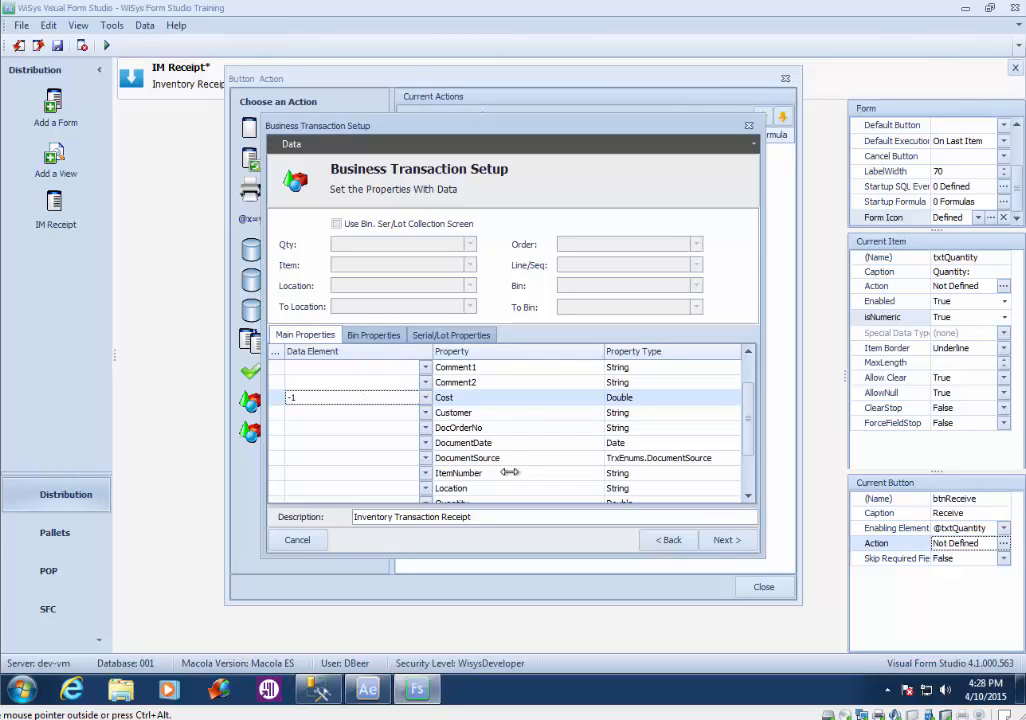
{"action": "left_click", "coordinate": [425, 473]}
{"action": "left_click", "coordinate": [425, 473]}
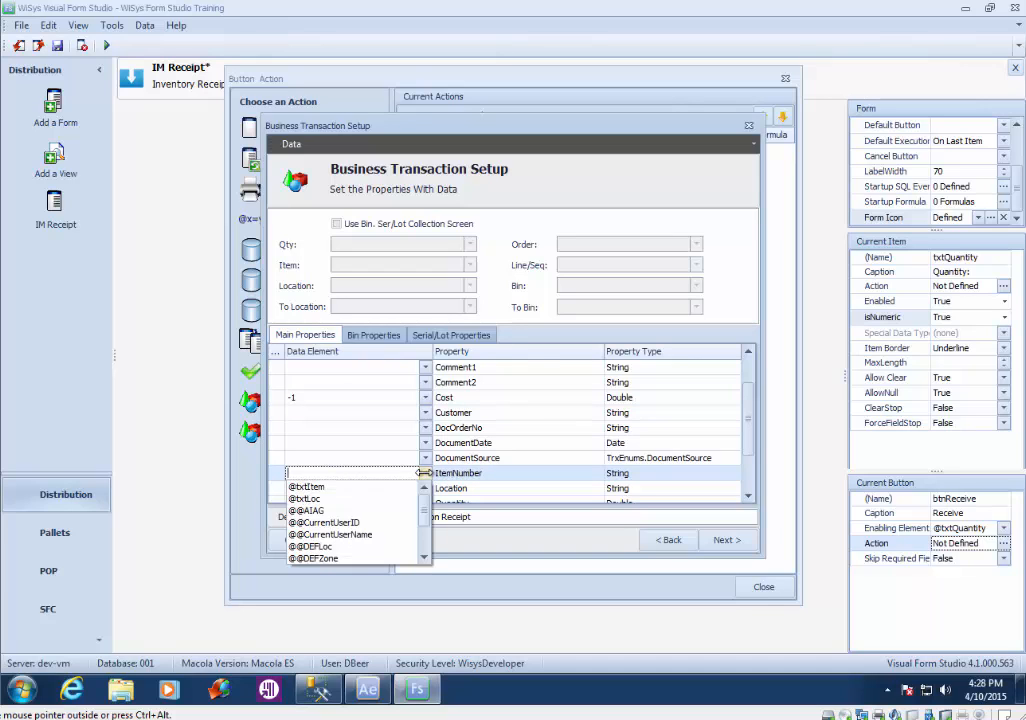
{"action": "left_click", "coordinate": [305, 486]}
{"action": "left_click", "coordinate": [355, 488]}
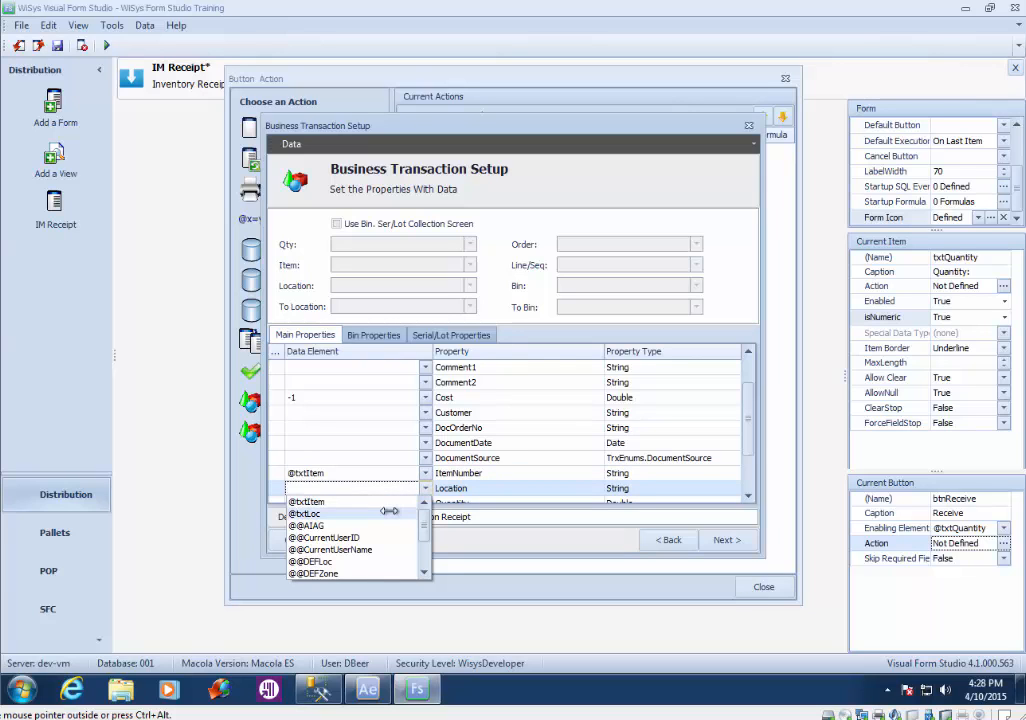
{"action": "left_click", "coordinate": [389, 511]}
{"action": "scroll", "coordinate": [750, 455], "scroll_direction": "down", "scroll_amount": 1}
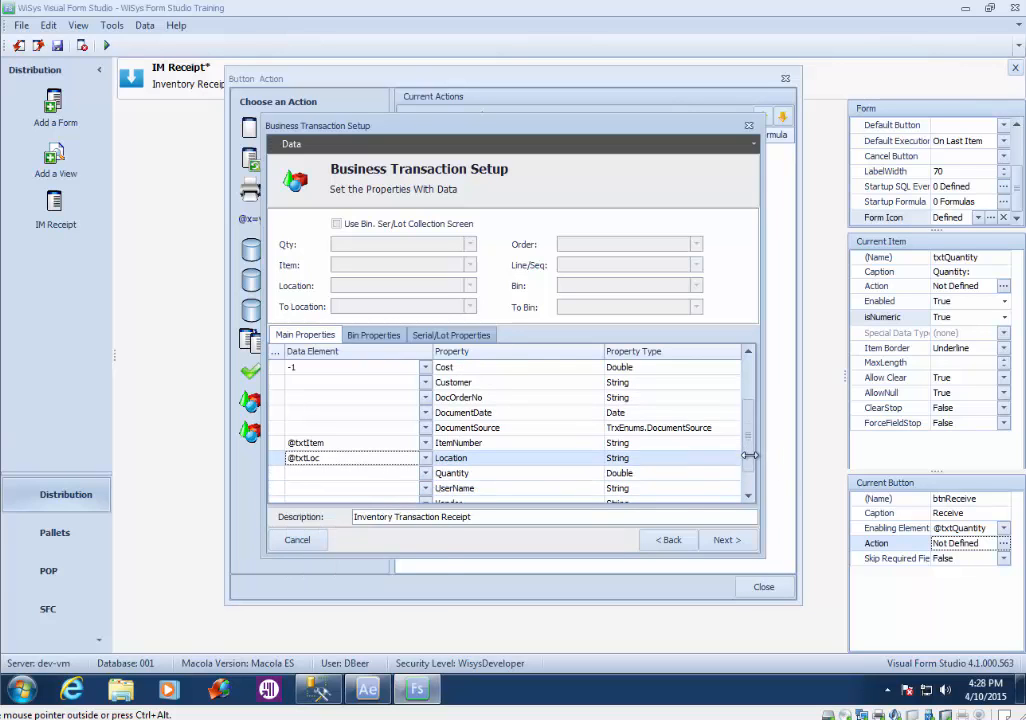
{"action": "scroll", "coordinate": [748, 455], "scroll_direction": "down", "scroll_amount": 1}
{"action": "left_click", "coordinate": [425, 457]}
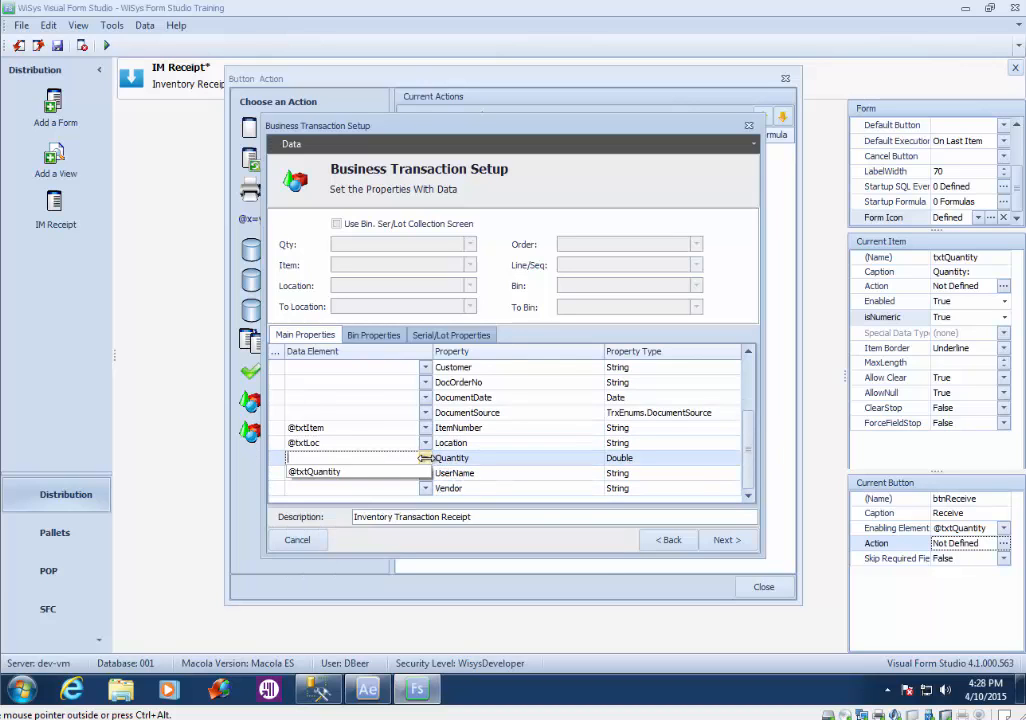
{"action": "left_click", "coordinate": [366, 471]}
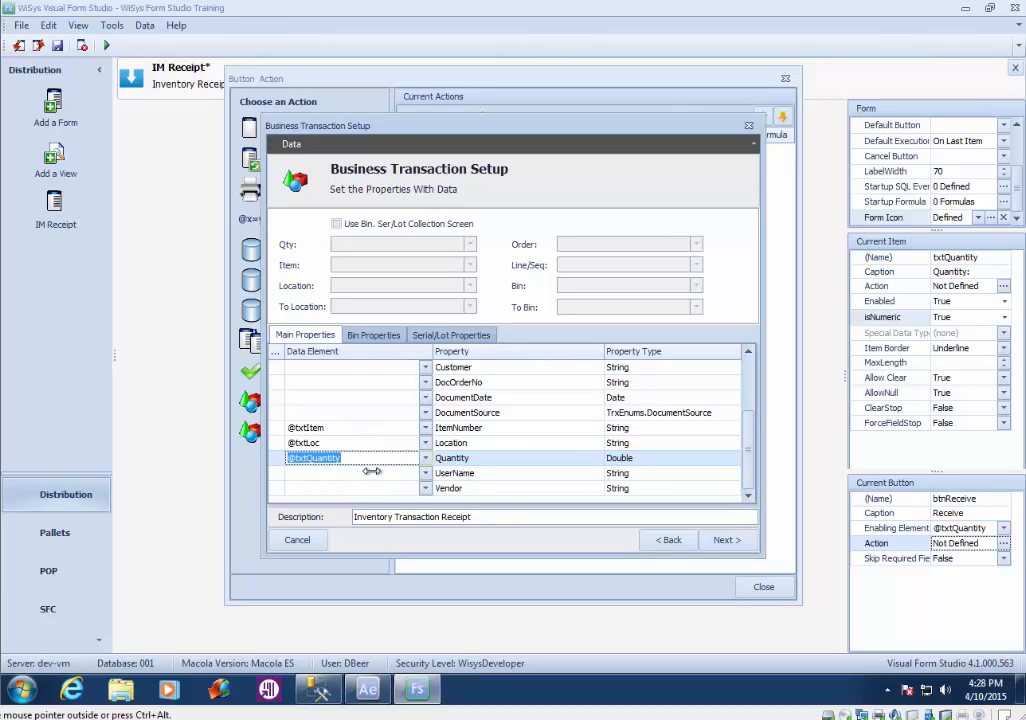
{"action": "left_click", "coordinate": [425, 472]}
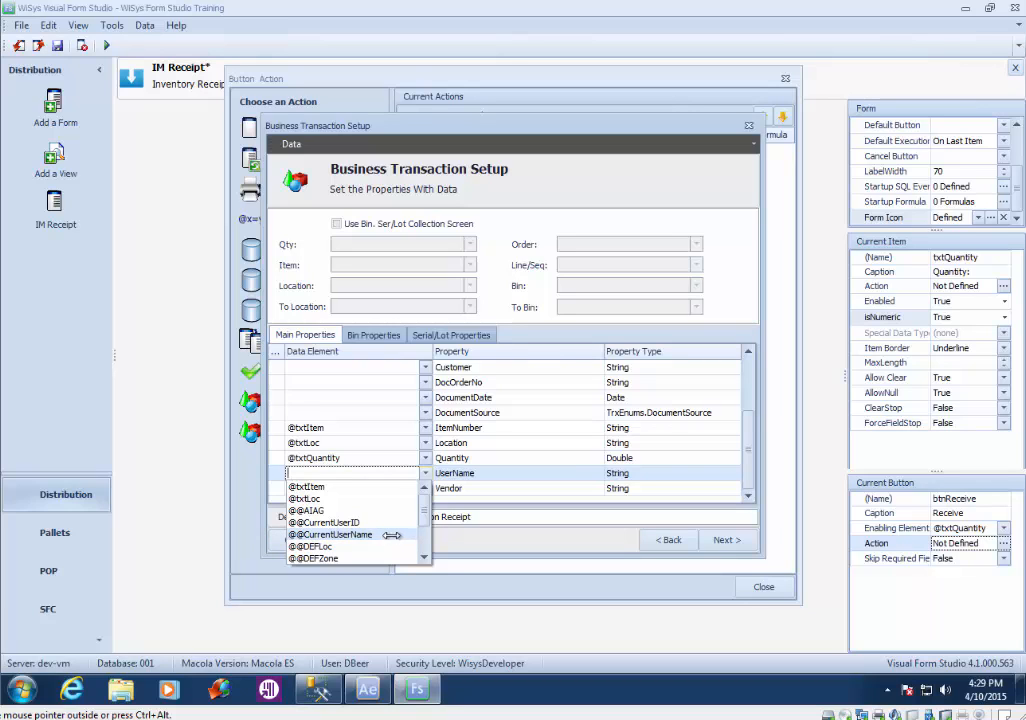
{"action": "left_click", "coordinate": [334, 535]}
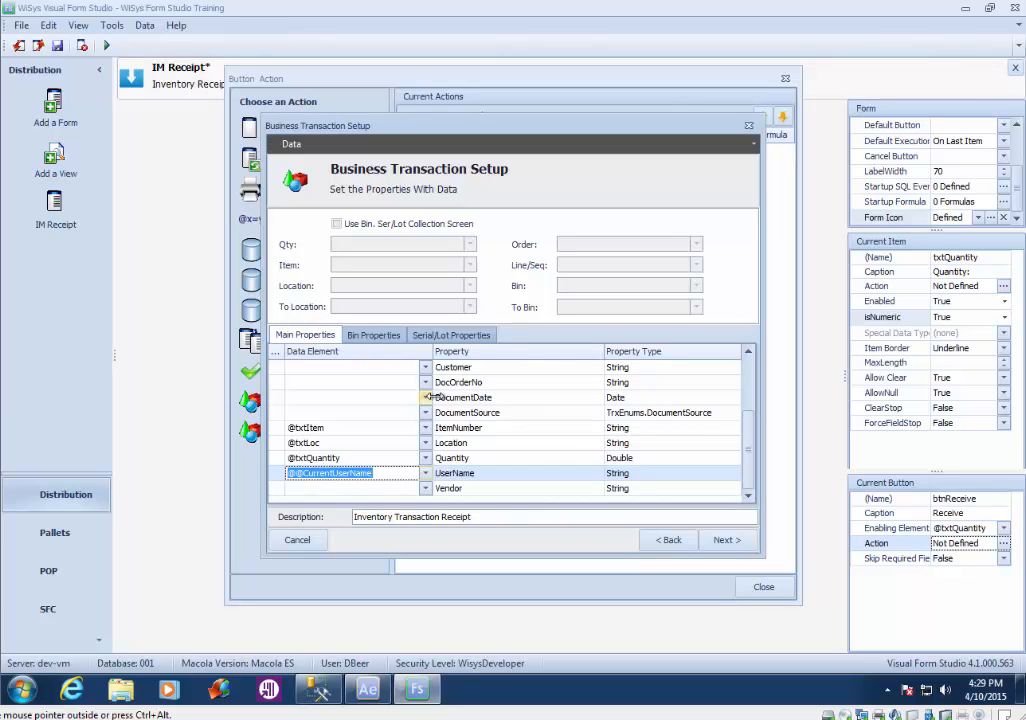
Step: Finish the receipt transaction setup with InvtrxRecordID left empty and close the button's action list
{"action": "left_click", "coordinate": [727, 540]}
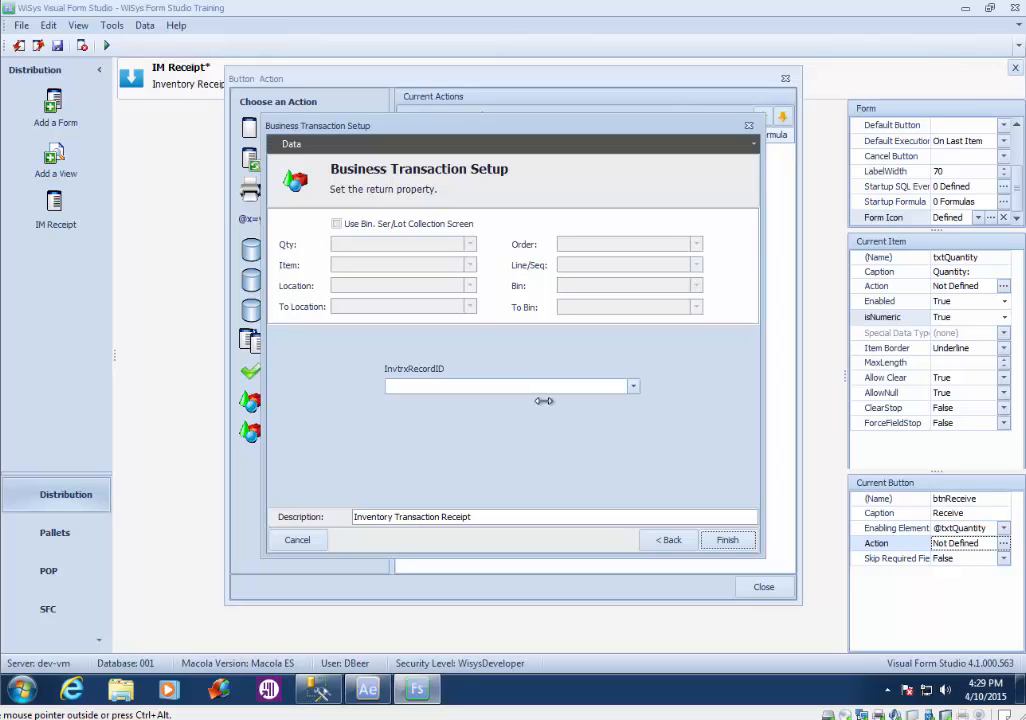
{"action": "left_click", "coordinate": [725, 539]}
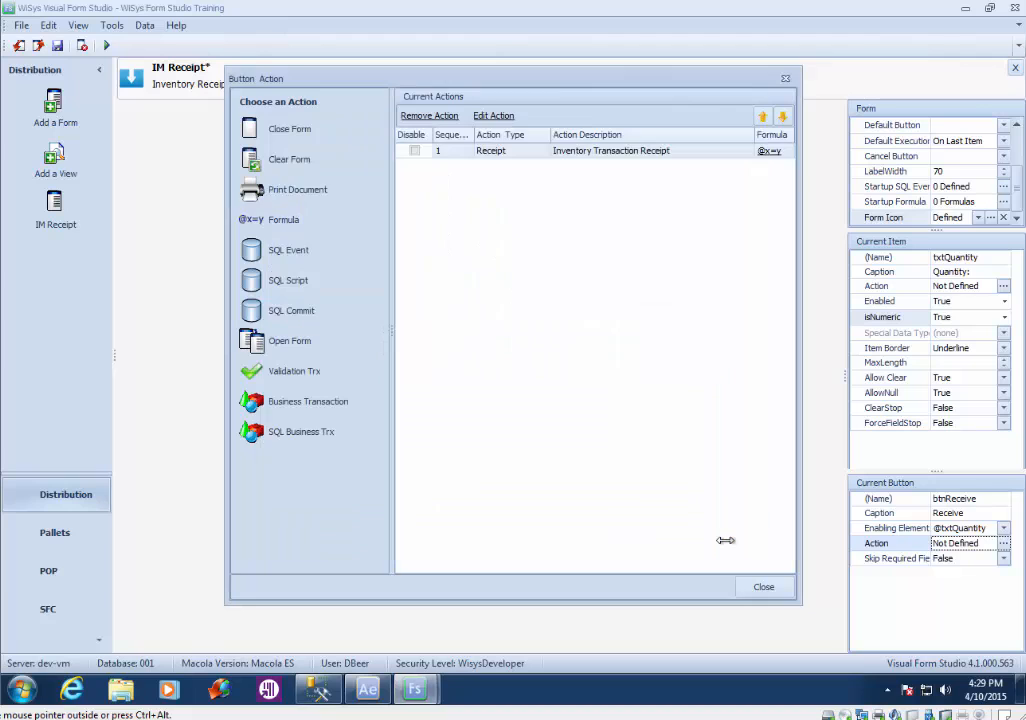
{"action": "left_click", "coordinate": [777, 586]}
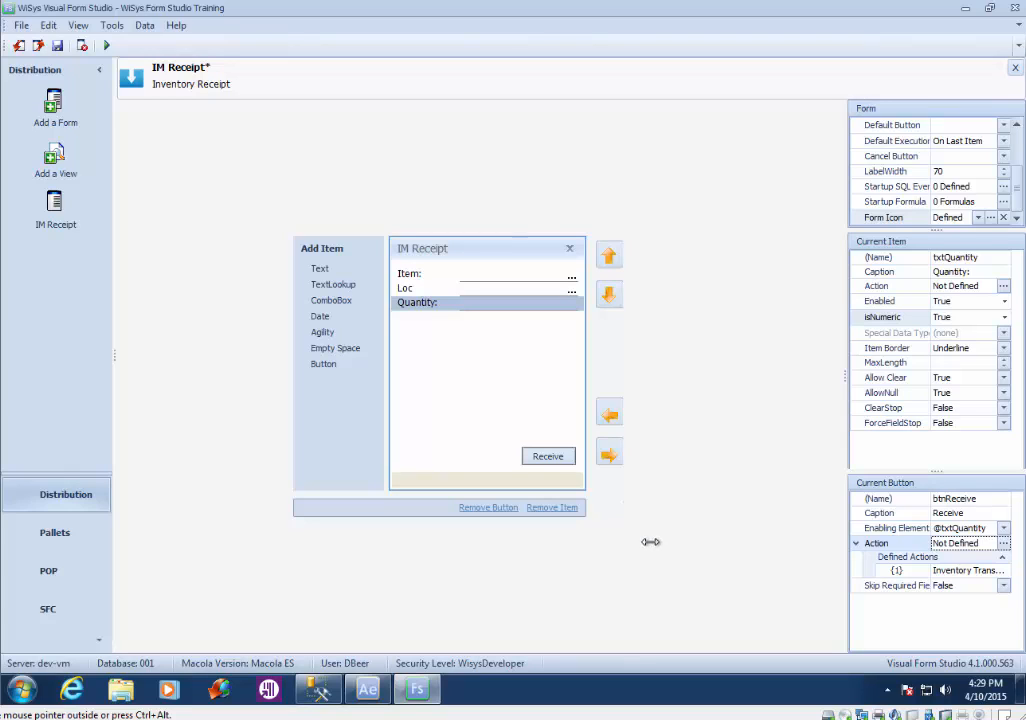
Step: Switch to WiSys Agility Explorer and open the multi-level view of item BCABLE from the IM Inventory Master List
{"action": "left_click", "coordinate": [368, 689]}
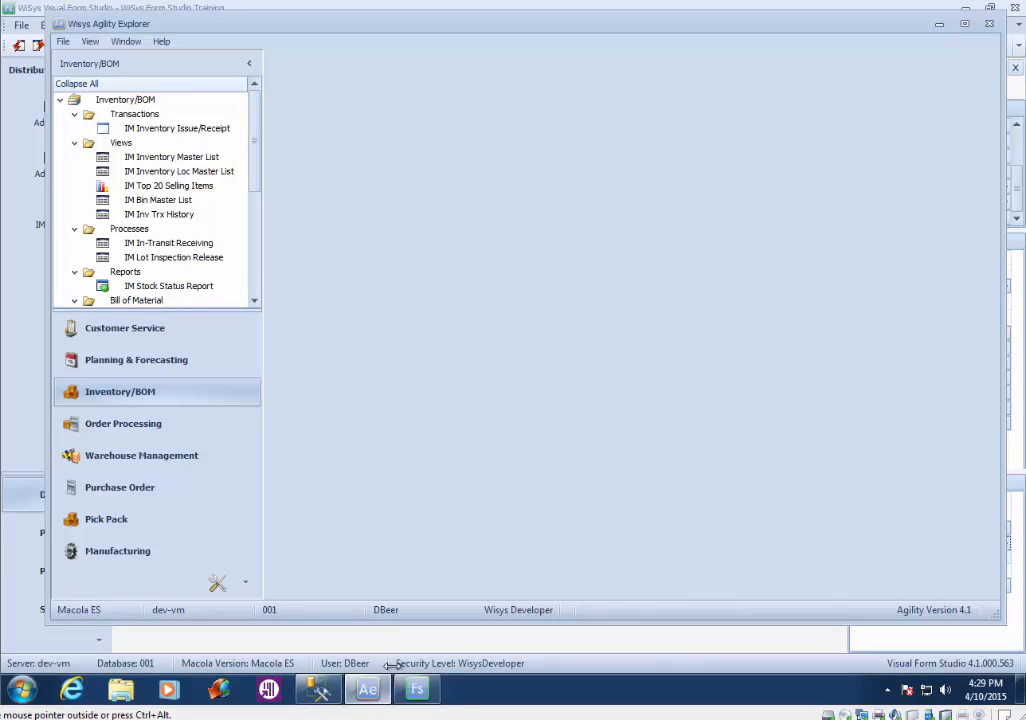
{"action": "left_click", "coordinate": [174, 158]}
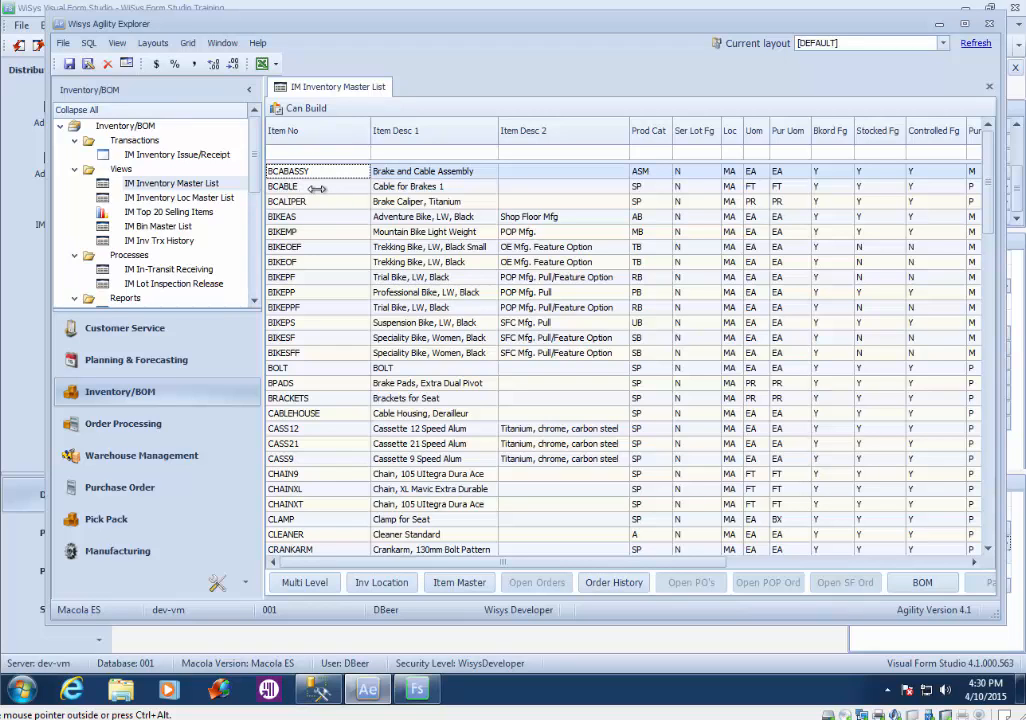
{"action": "double_click", "coordinate": [316, 188]}
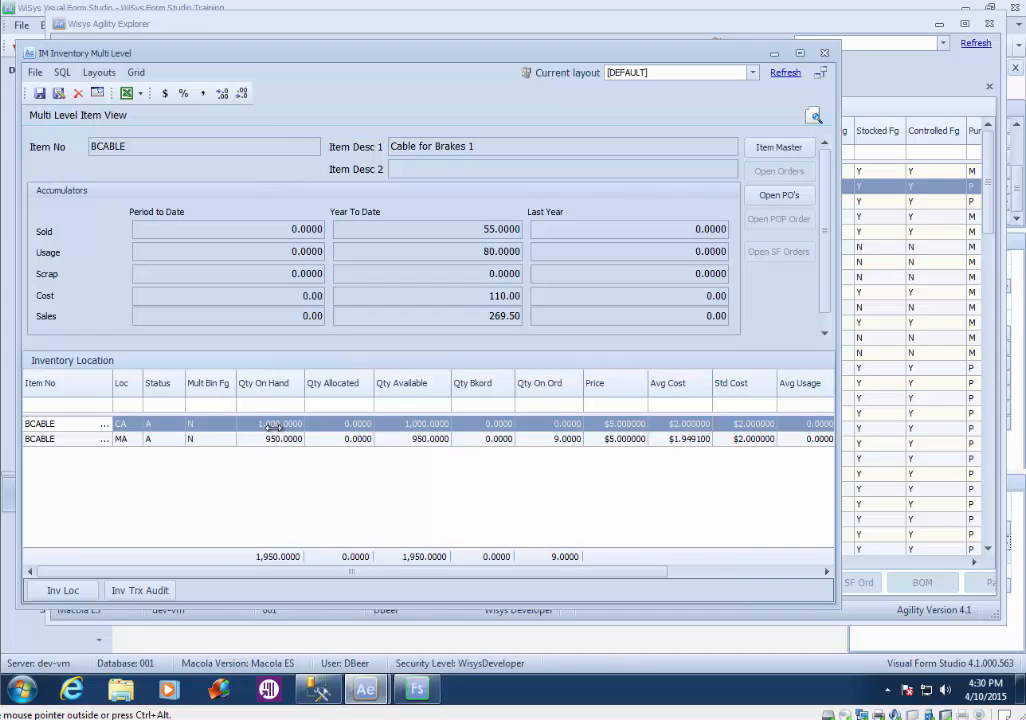
Step: Switch back to WiSys Visual Form Studio, save the IM Receipt form and start its simulation
{"action": "left_click", "coordinate": [420, 689]}
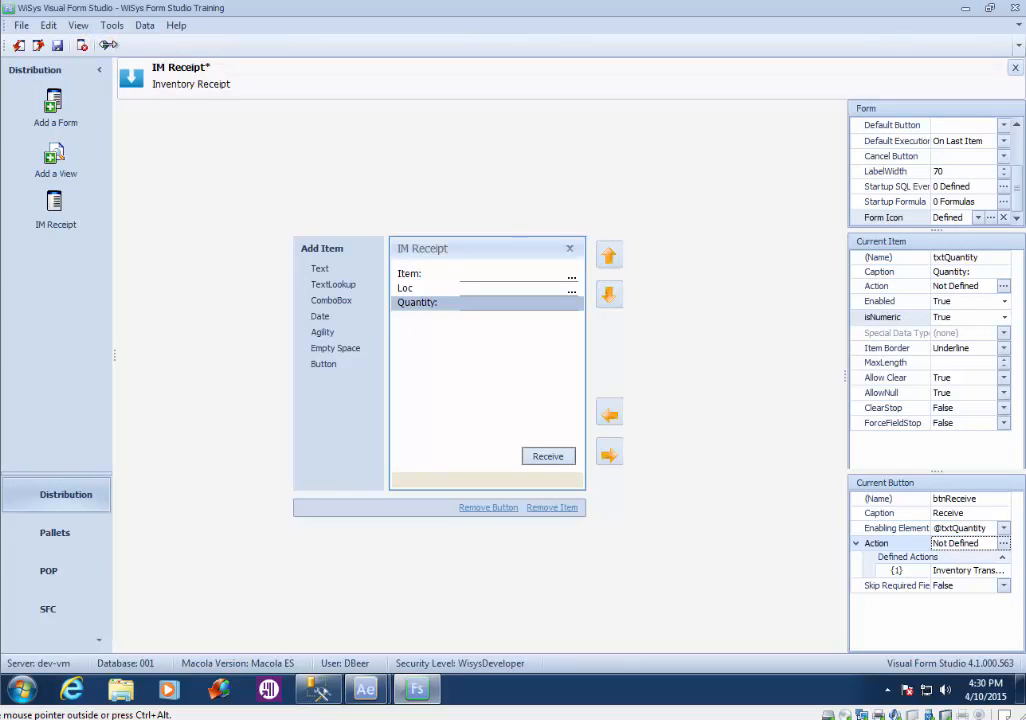
{"action": "left_click", "coordinate": [106, 45]}
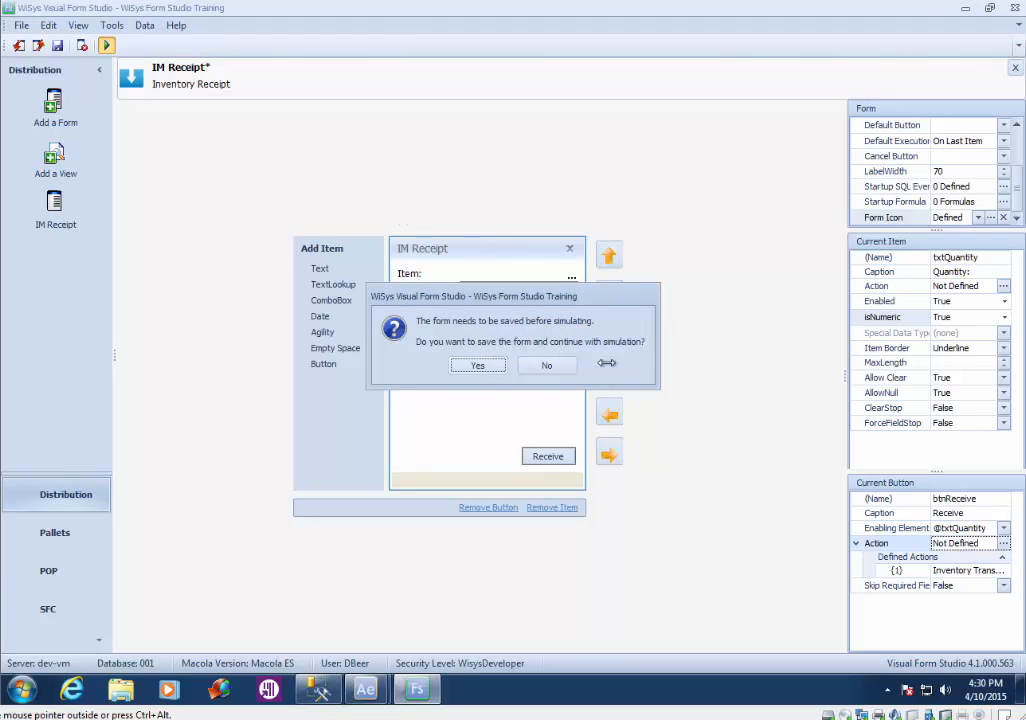
{"action": "left_click", "coordinate": [478, 365]}
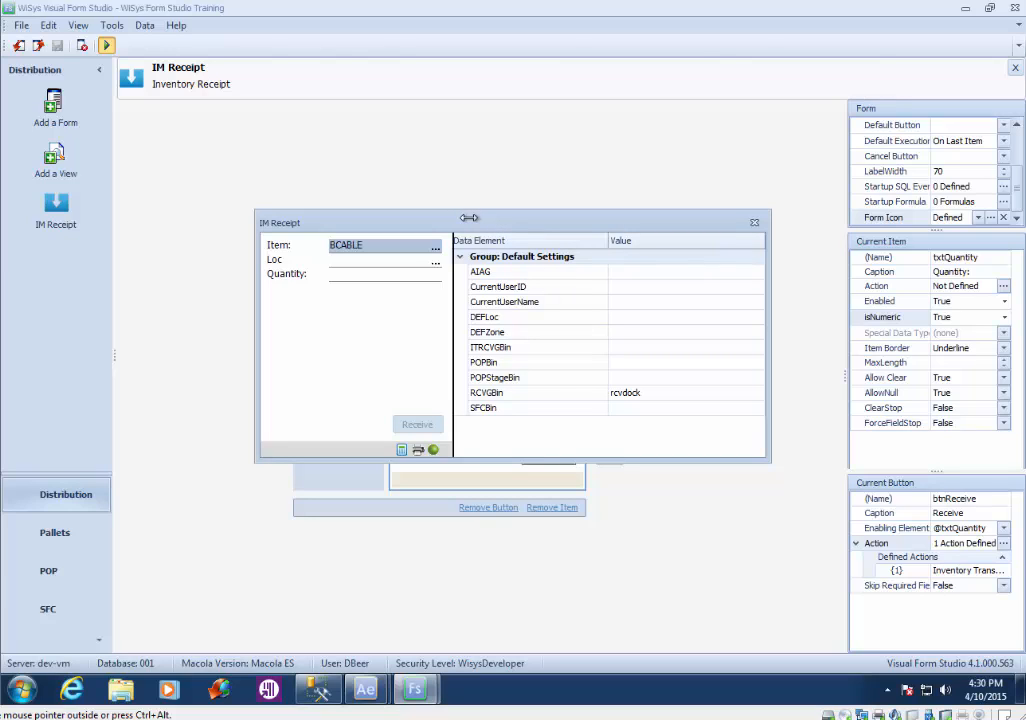
Step: Receive a quantity of 5 of item BCABLE at location CA in the simulated form
{"action": "key", "text": "Tab"}
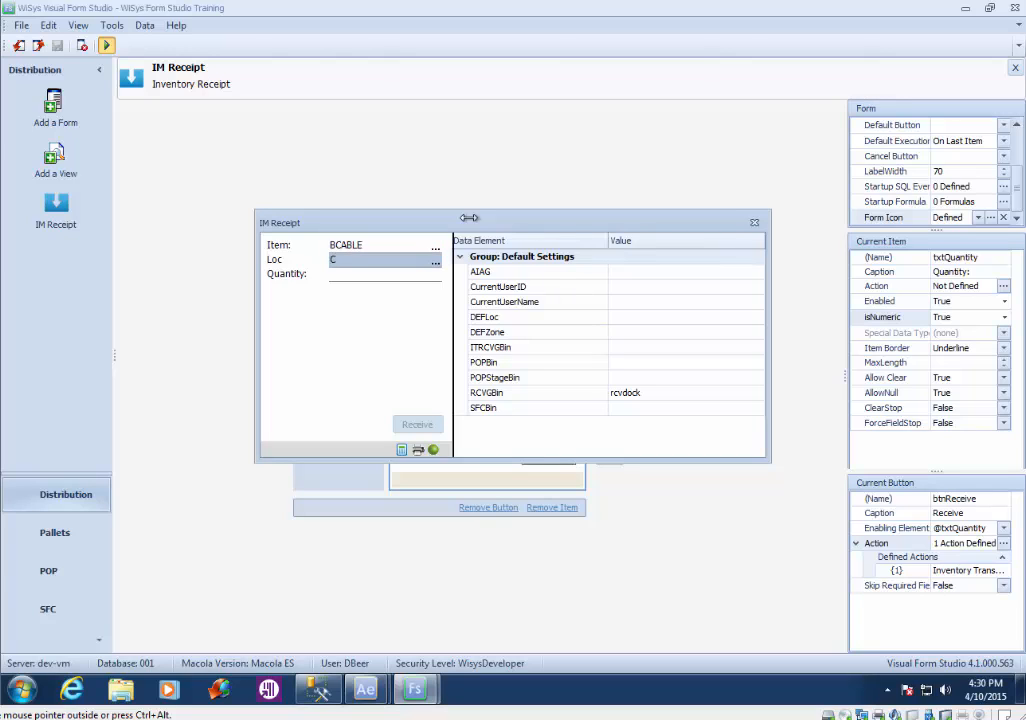
{"action": "key", "text": "Tab"}
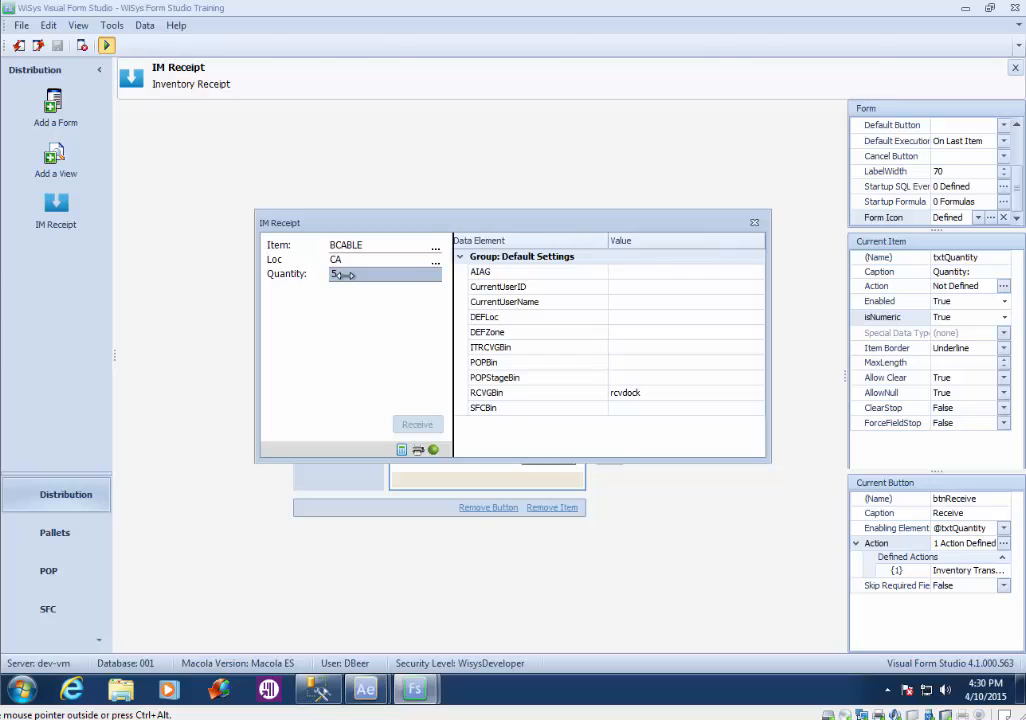
{"action": "key", "text": "Tab"}
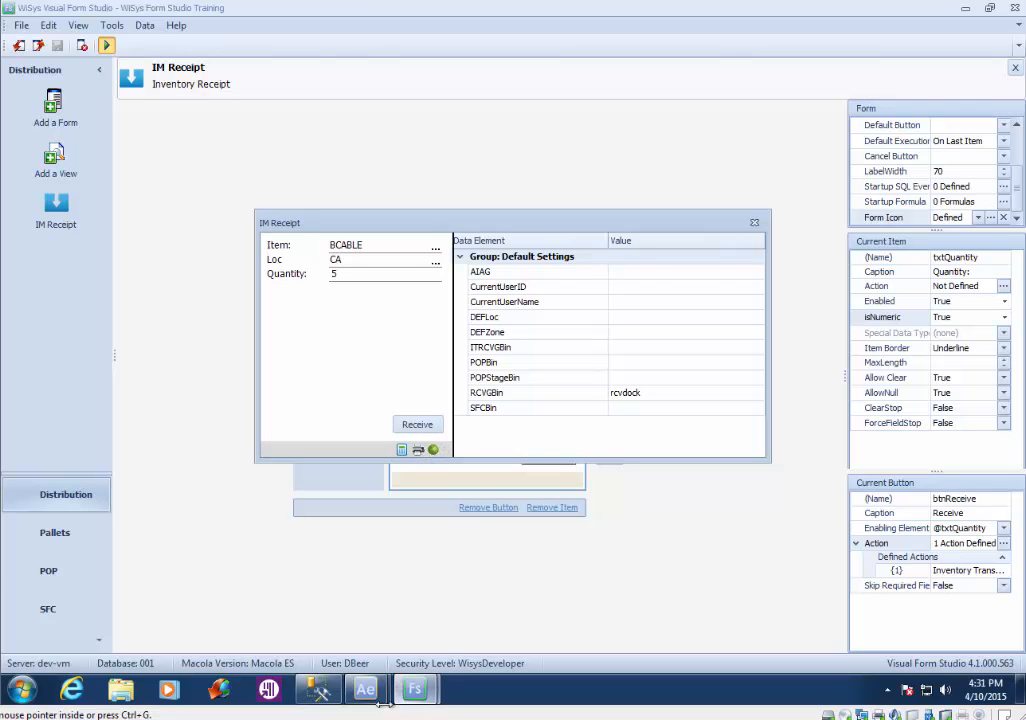
Step: Refresh BCABLE's multi-level inventory view in WiSys Agility Explorer to check its stock, and return to the simulated IM Receipt form
{"action": "mouse_move", "coordinate": [370, 690]}
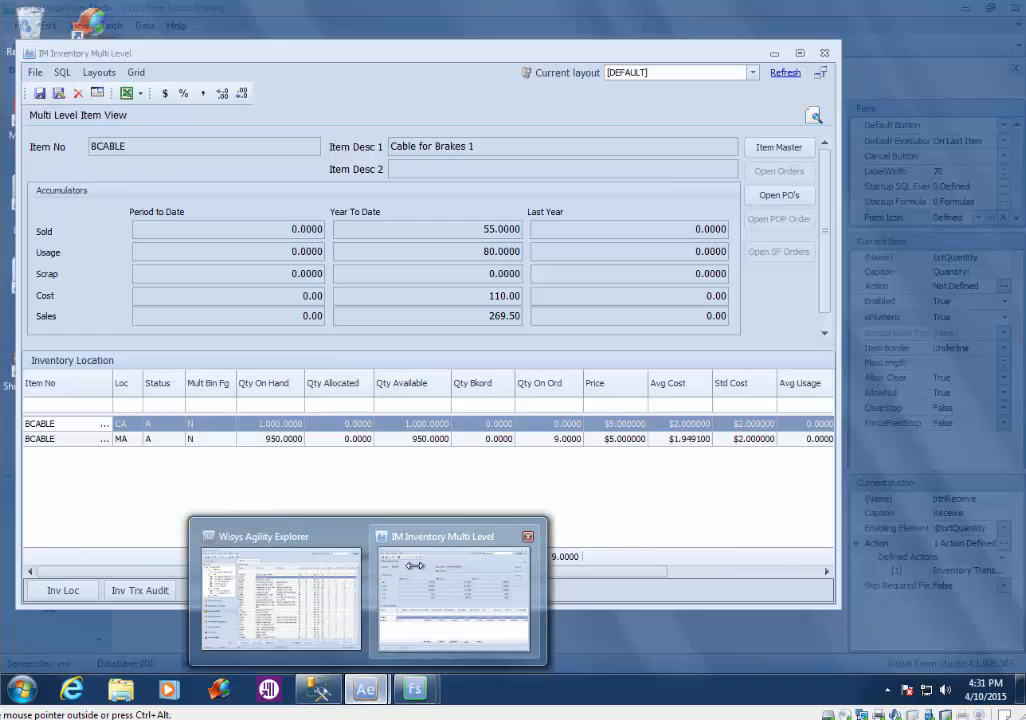
{"action": "left_click", "coordinate": [423, 570]}
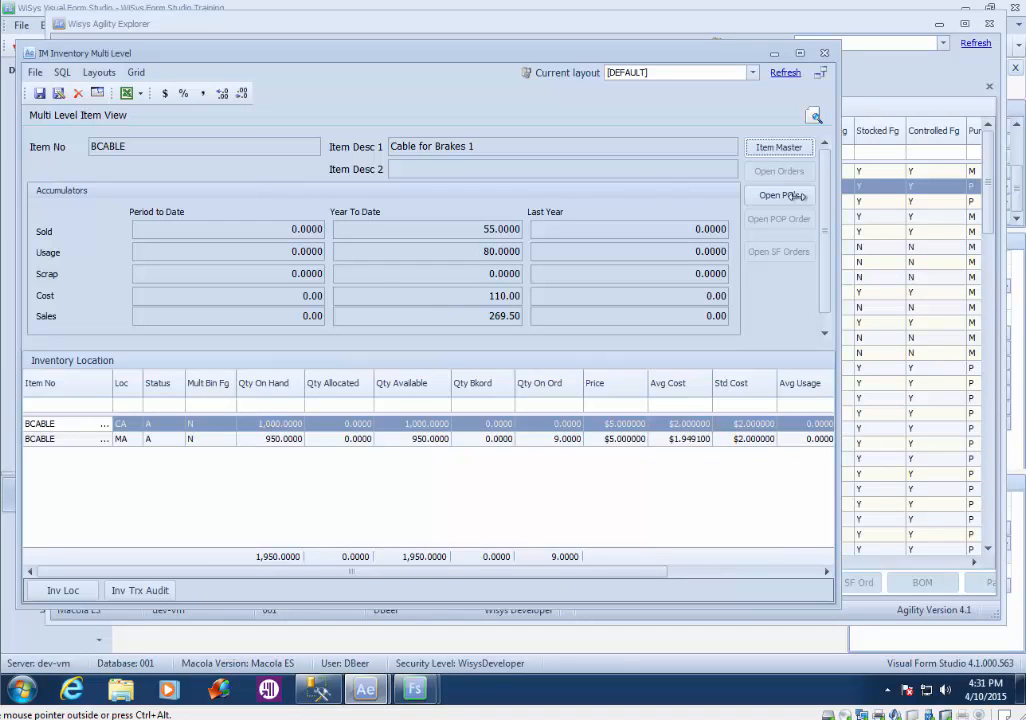
{"action": "left_click", "coordinate": [784, 73]}
{"action": "mouse_move", "coordinate": [415, 689]}
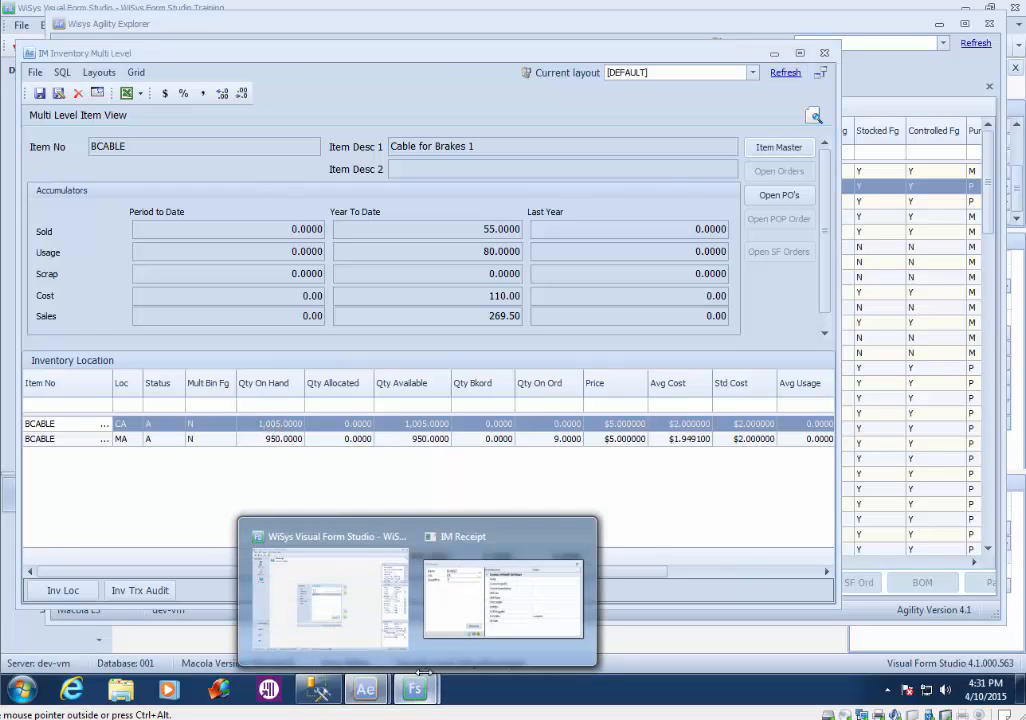
{"action": "left_click", "coordinate": [445, 602]}
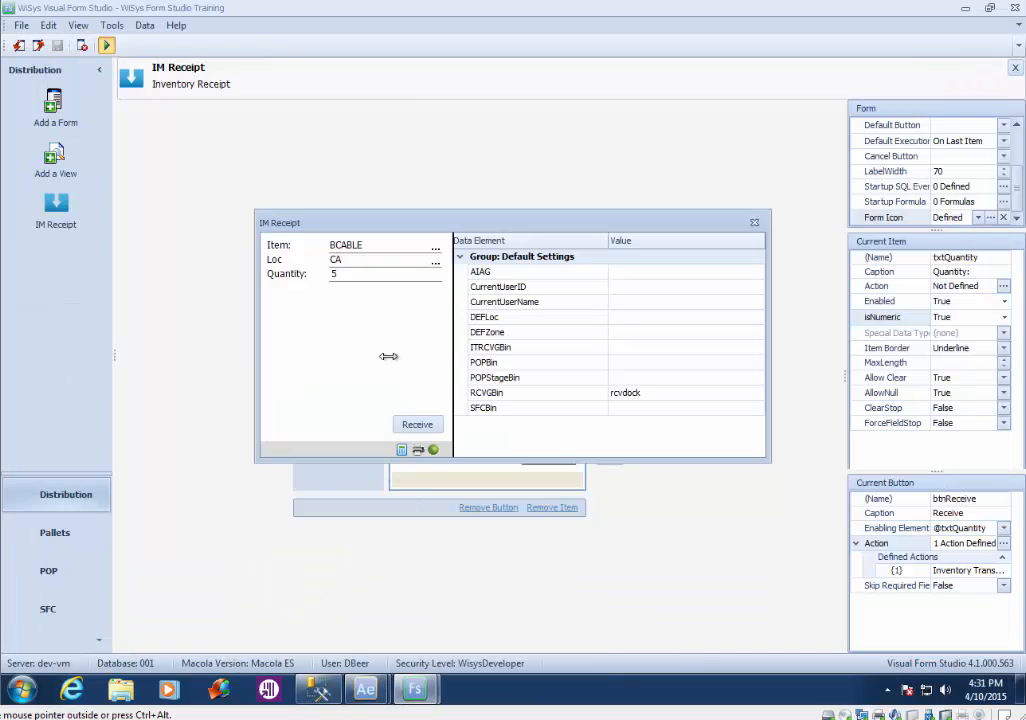